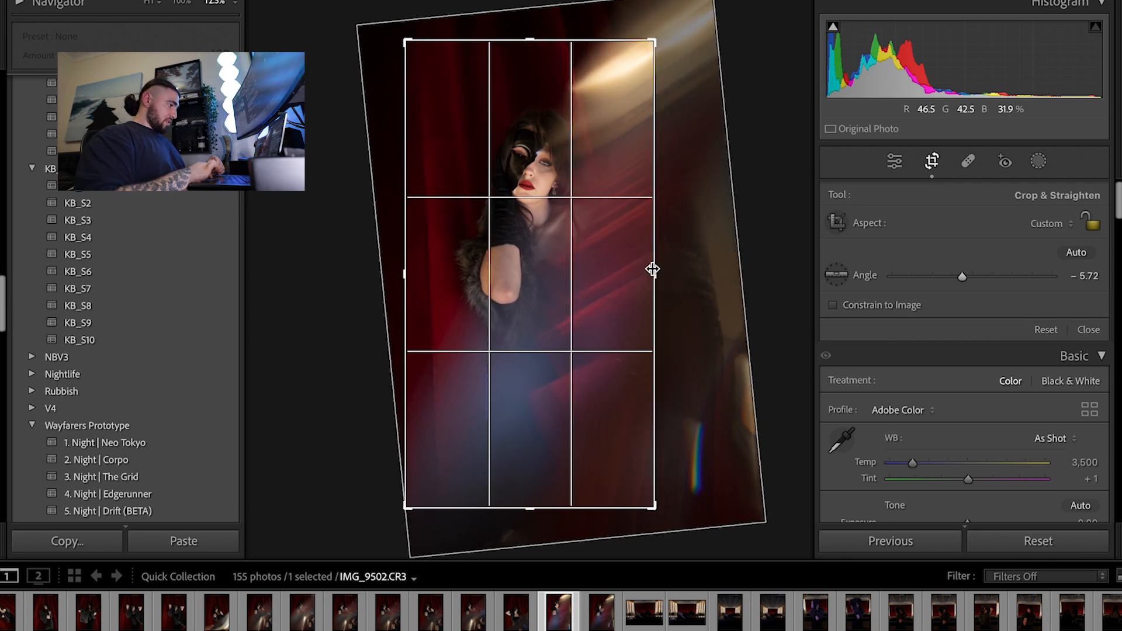
Tighten the crop by moving the frame's lower edge upward toward the subject.
{"action": "left_click_drag", "start_coordinate": [529, 507], "coordinate": [528, 446]}
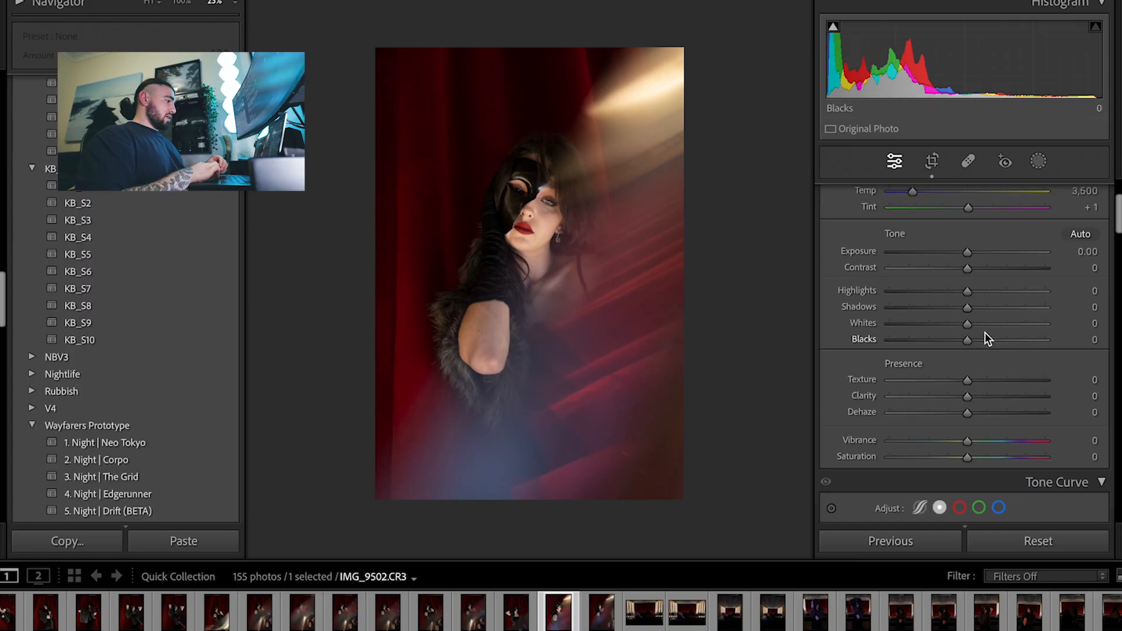
Lower the photo's contrast to -54.
{"action": "scroll", "coordinate": [981, 316], "scroll_direction": "up", "scroll_amount": 1}
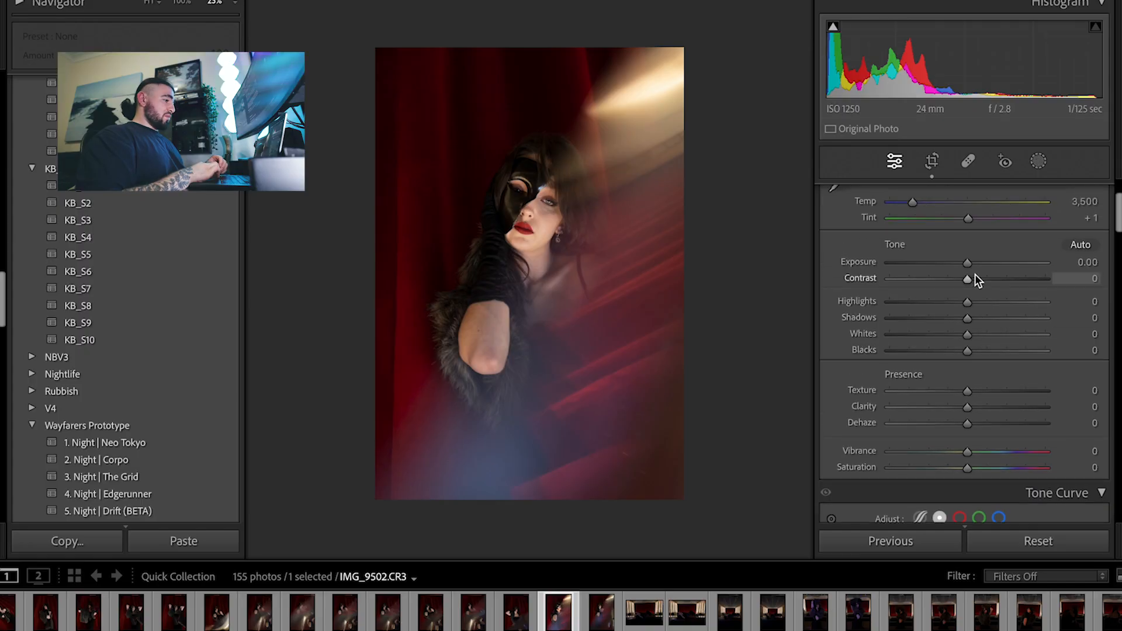
{"action": "key", "text": "ctrl+equal"}
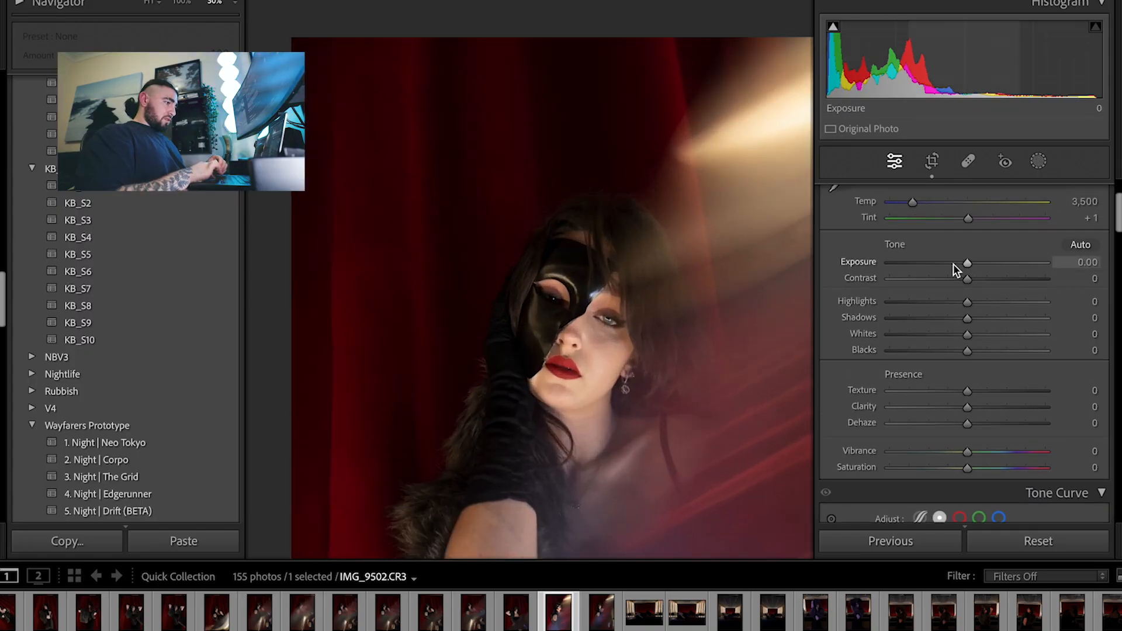
{"action": "scroll", "coordinate": [964, 327], "scroll_direction": "down", "scroll_amount": 3}
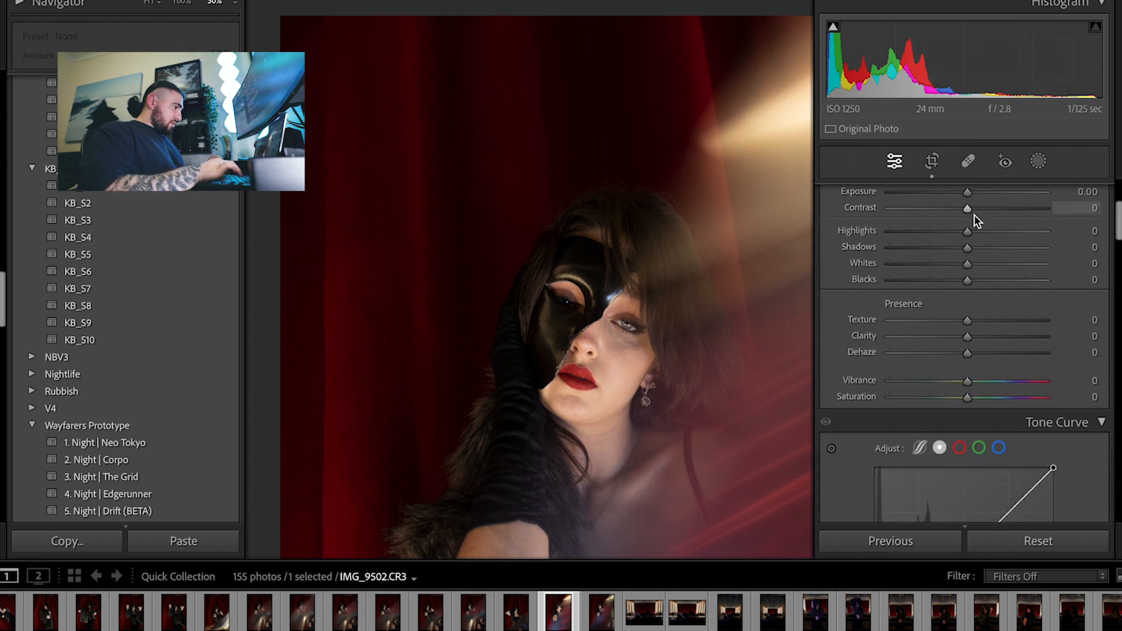
{"action": "left_click_drag", "start_coordinate": [967, 209], "coordinate": [931, 210]}
{"action": "key", "text": "ctrl+minus"}
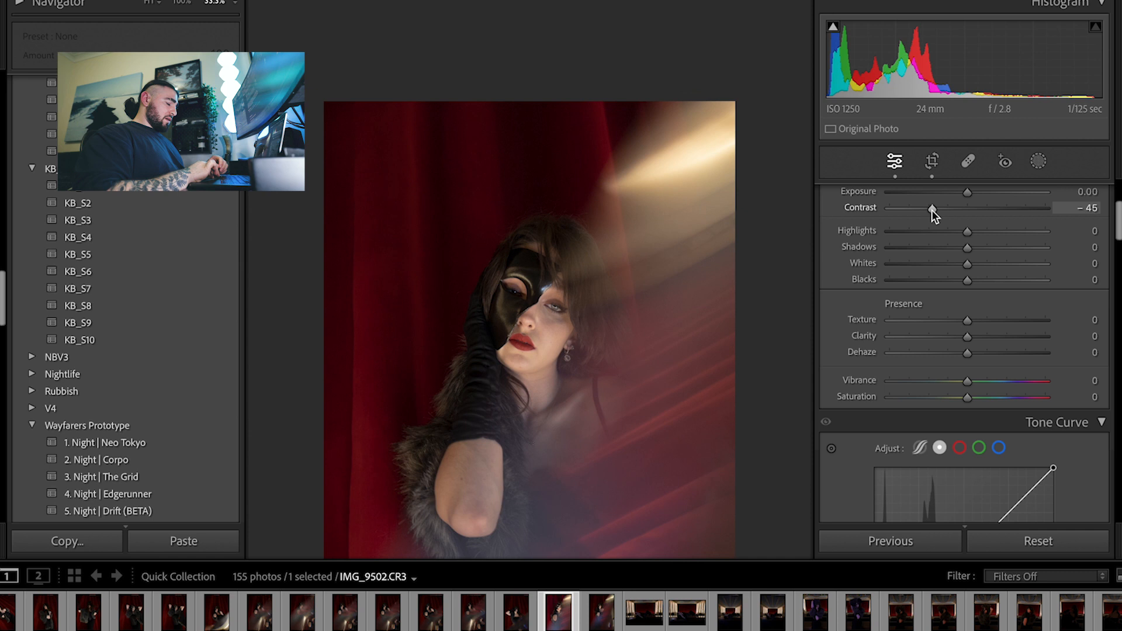
{"action": "scroll", "coordinate": [615, 320], "scroll_direction": "down", "scroll_amount": 2}
{"action": "left_click_drag", "start_coordinate": [931, 209], "coordinate": [925, 209]}
Set the highlights to -8 and raise the shadows to +30.
{"action": "scroll", "coordinate": [924, 209], "scroll_direction": "down", "scroll_amount": 2}
{"action": "scroll", "coordinate": [924, 208], "scroll_direction": "up", "scroll_amount": 3}
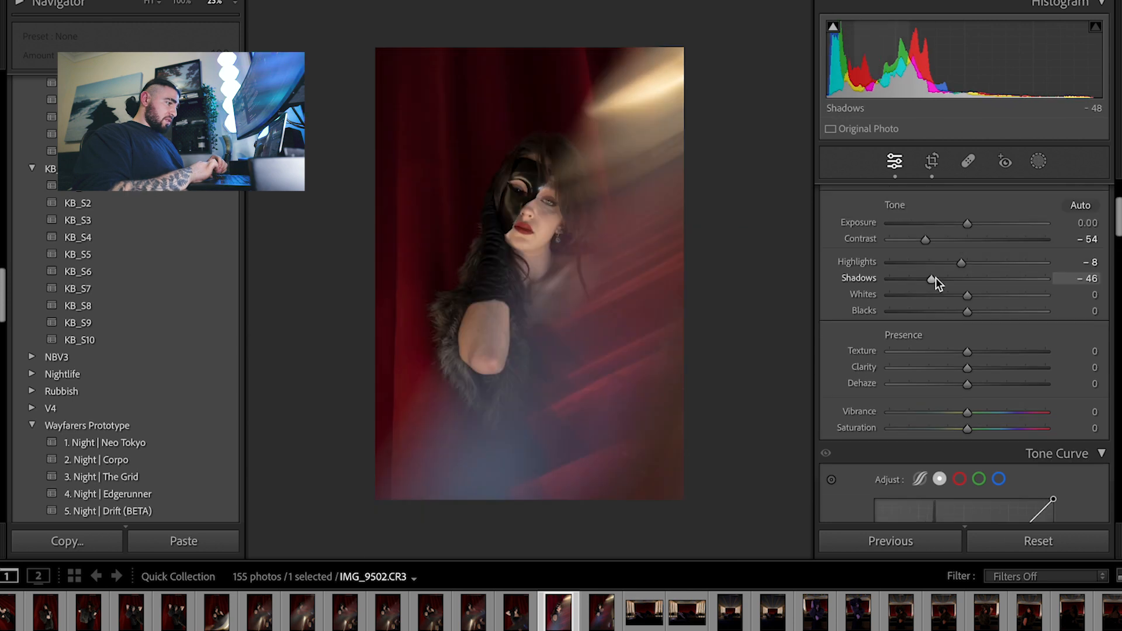
{"action": "left_click_drag", "start_coordinate": [935, 278], "coordinate": [991, 299]}
Examine the masked face up close and in the wider frame to judge the tonal adjustments.
{"action": "key", "text": "ctrl+equal"}
{"action": "key", "text": "ctrl+equal"}
{"action": "key", "text": "ctrl+equal"}
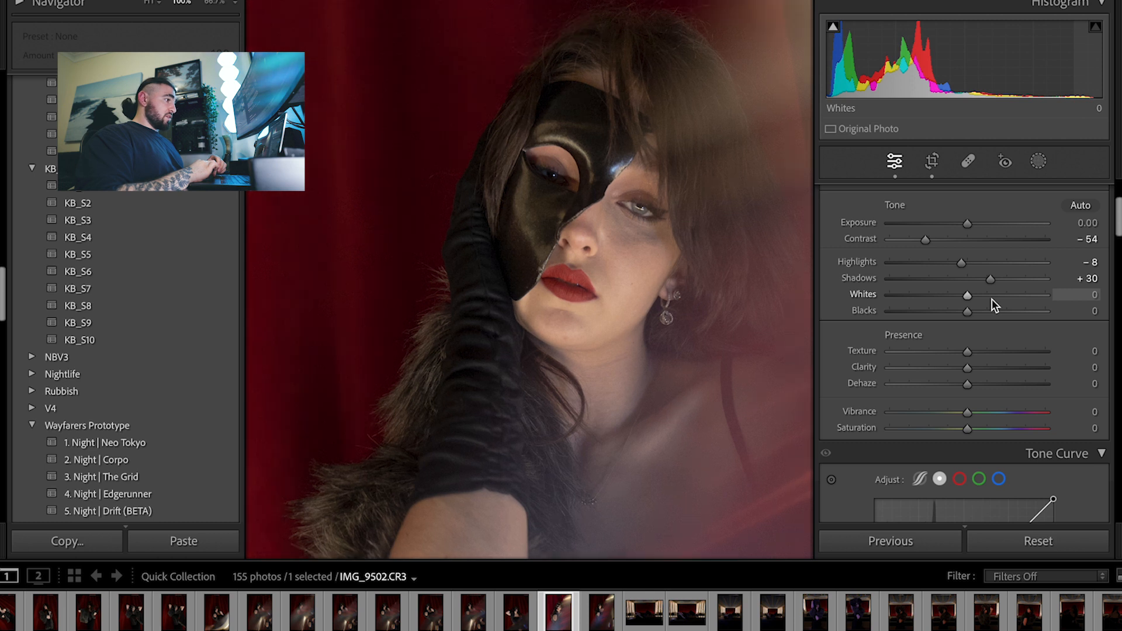
{"action": "key", "text": "ctrl+equal"}
{"action": "key", "text": "ctrl+minus"}
{"action": "key", "text": "ctrl+minus"}
{"action": "key", "text": "ctrl+minus"}
{"action": "key", "text": "ctrl+minus"}
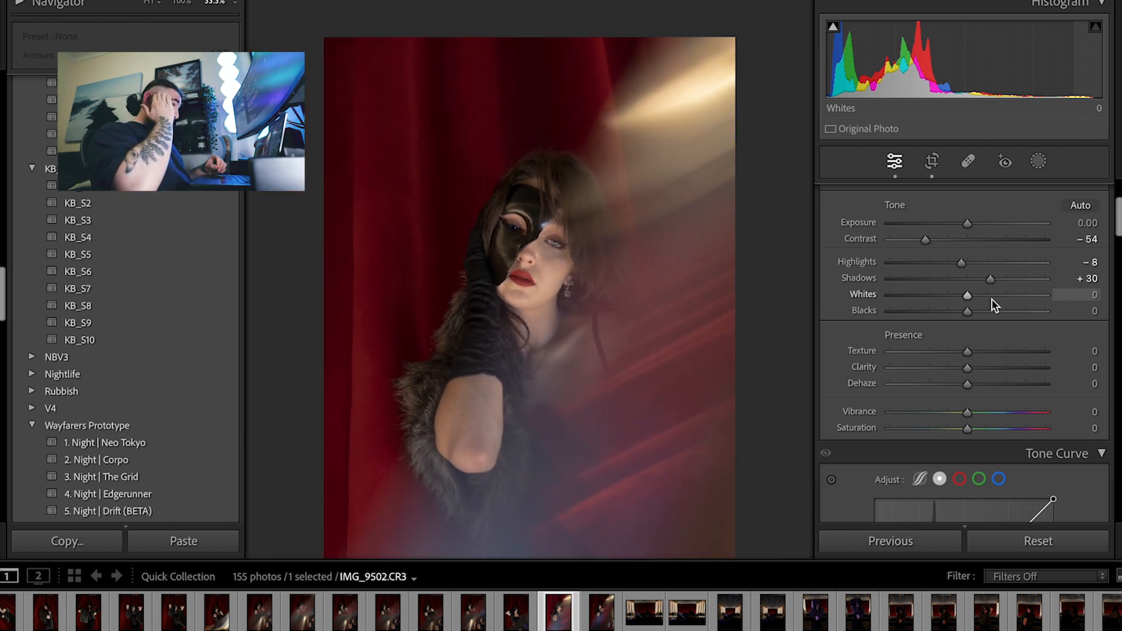
{"action": "key", "text": "ctrl+equal"}
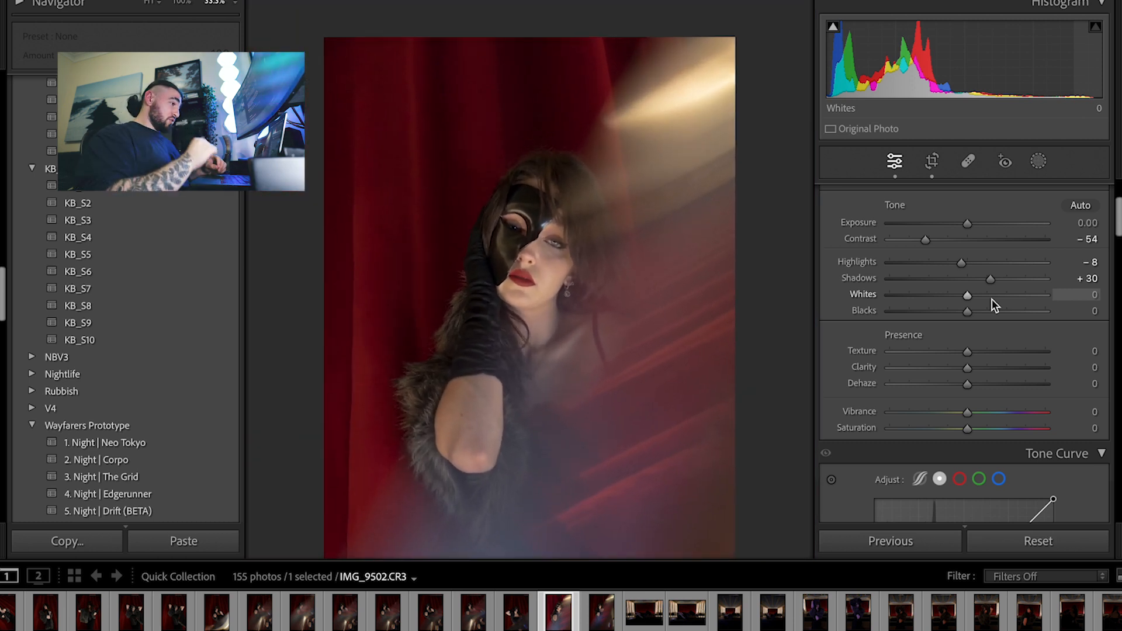
Set the whites to +13 and the blacks to -12.
{"action": "scroll", "coordinate": [947, 327], "scroll_direction": "down", "scroll_amount": 2}
{"action": "key", "text": "ctrl+minus"}
{"action": "left_click_drag", "start_coordinate": [967, 255], "coordinate": [977, 278]}
{"action": "left_click_drag", "start_coordinate": [967, 270], "coordinate": [956, 298]}
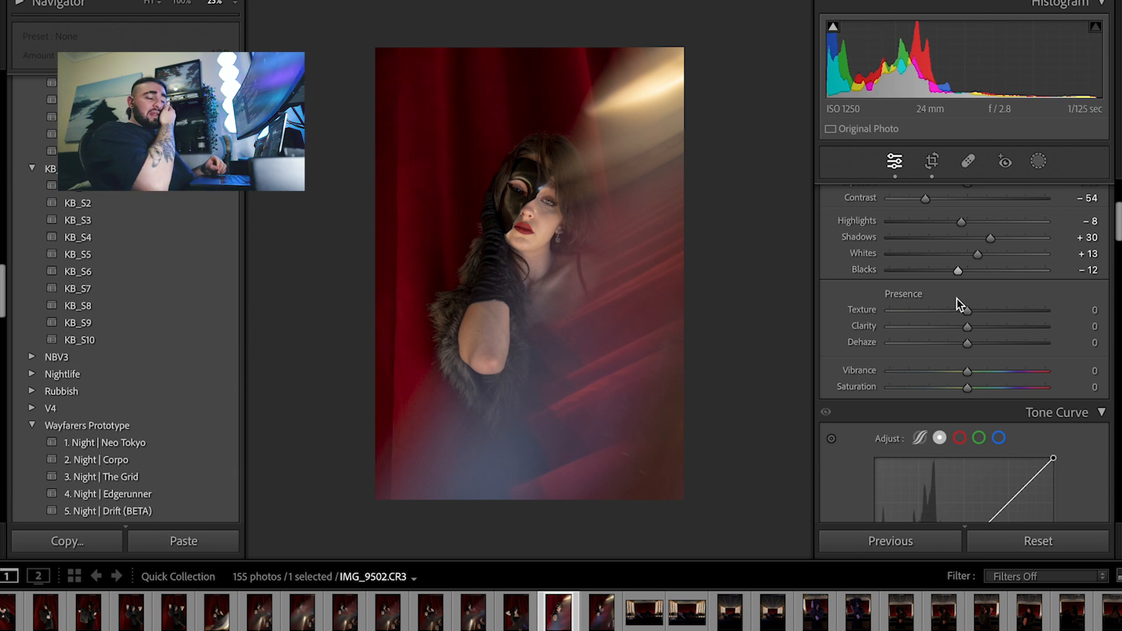
Soften the image by reducing clarity to -20.
{"action": "scroll", "coordinate": [955, 298], "scroll_direction": "down", "scroll_amount": 1}
{"action": "mouse_move", "coordinate": [967, 288]}
{"action": "left_mouse_down"}
{"action": "mouse_move", "coordinate": [941, 288]}
{"action": "mouse_move", "coordinate": [954, 289]}
{"action": "left_mouse_up"}
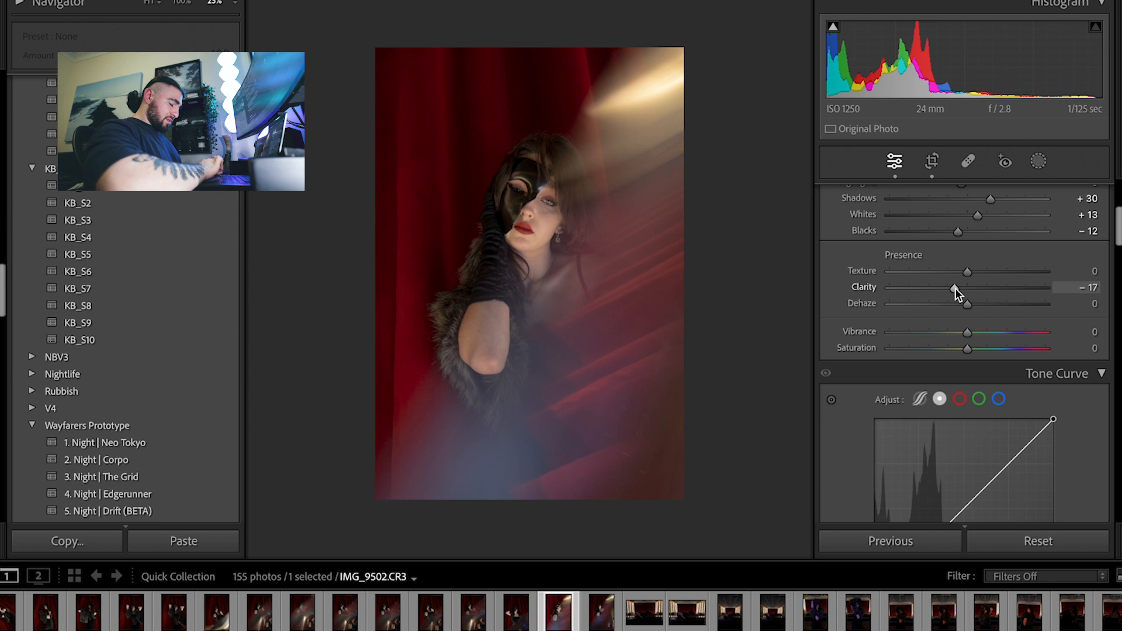
{"action": "key", "text": "z"}
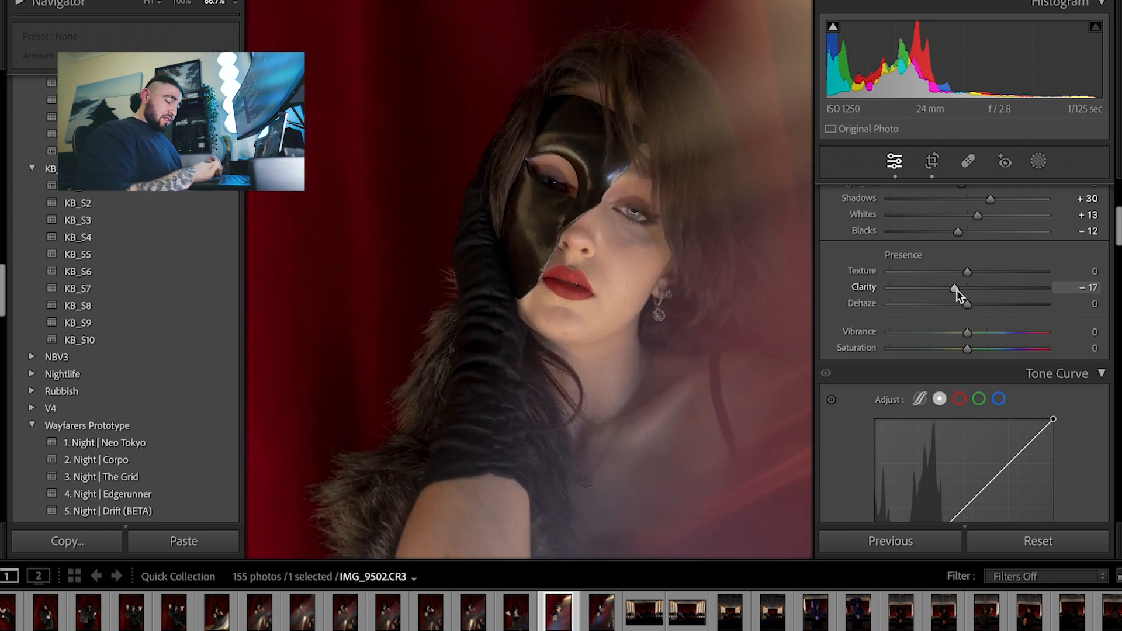
{"action": "left_click_drag", "start_coordinate": [954, 288], "coordinate": [953, 288]}
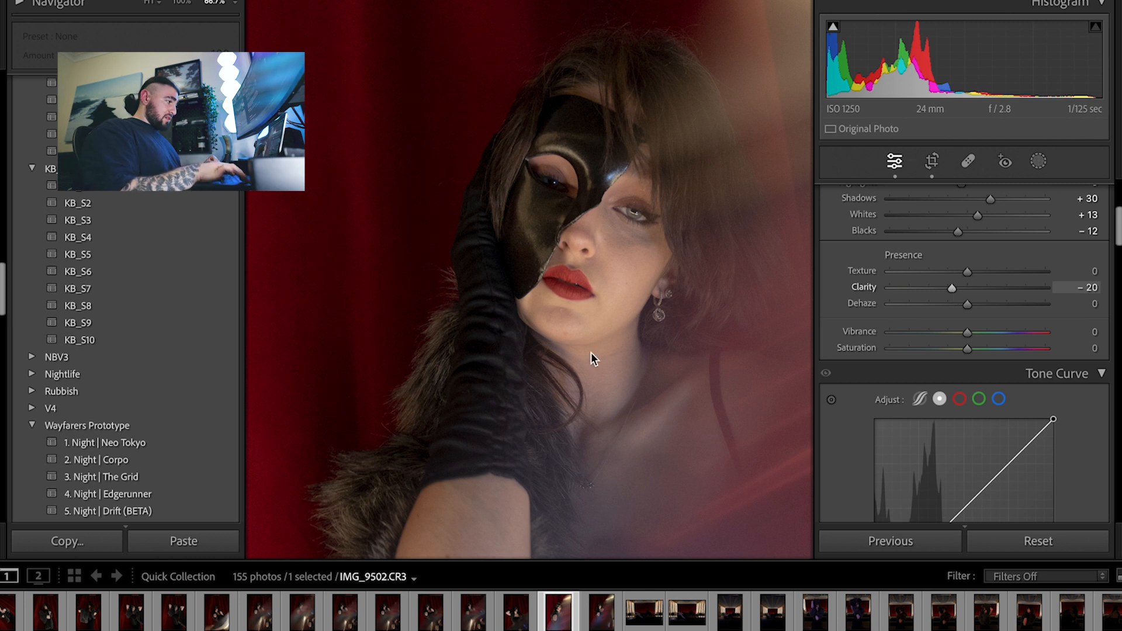
Inspect the softened skin and mask detail at several magnifications.
{"action": "key", "text": "super+equal"}
{"action": "key", "text": "super+equal"}
{"action": "key", "text": "super+equal"}
{"action": "key", "text": "super+minus"}
{"action": "key", "text": "super+minus"}
{"action": "key", "text": "super+minus"}
{"action": "key", "text": "super+minus"}
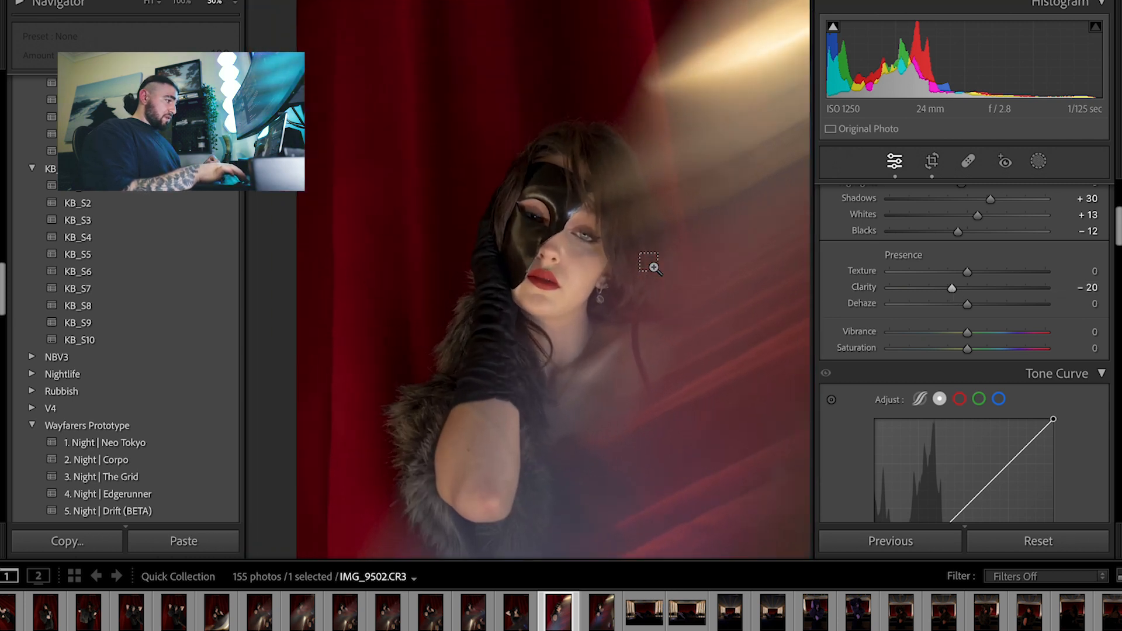
{"action": "key", "text": "super+equal"}
{"action": "key", "text": "super+equal"}
{"action": "key", "text": "super+equal"}
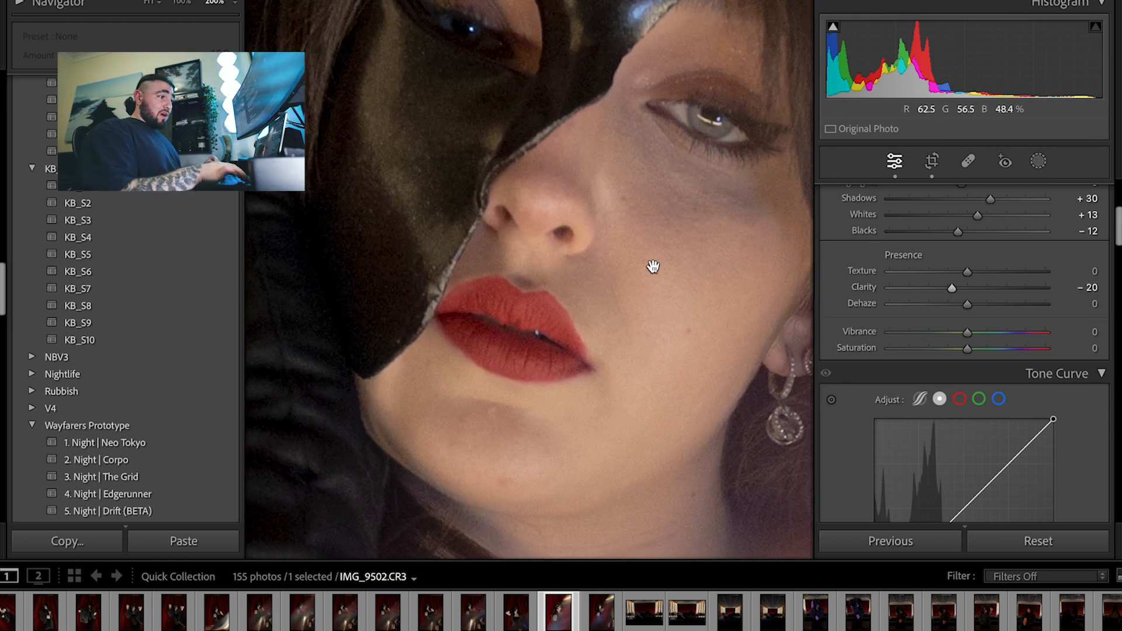
{"action": "key", "text": "super+minus"}
{"action": "key", "text": "super+minus"}
{"action": "key", "text": "super+minus"}
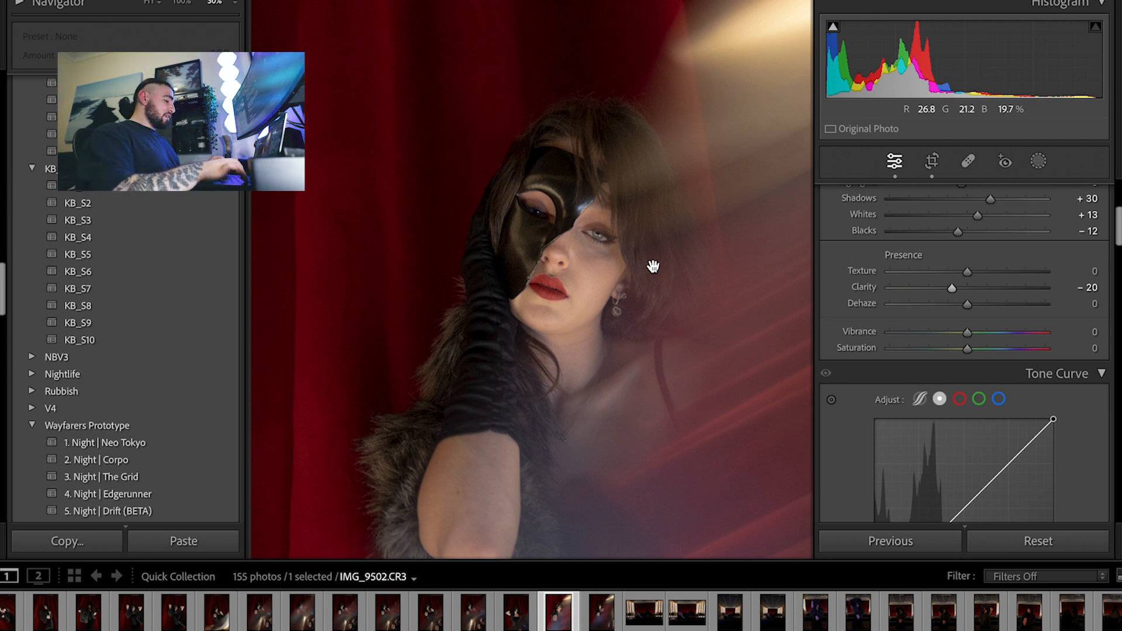
{"action": "key", "text": "super+minus"}
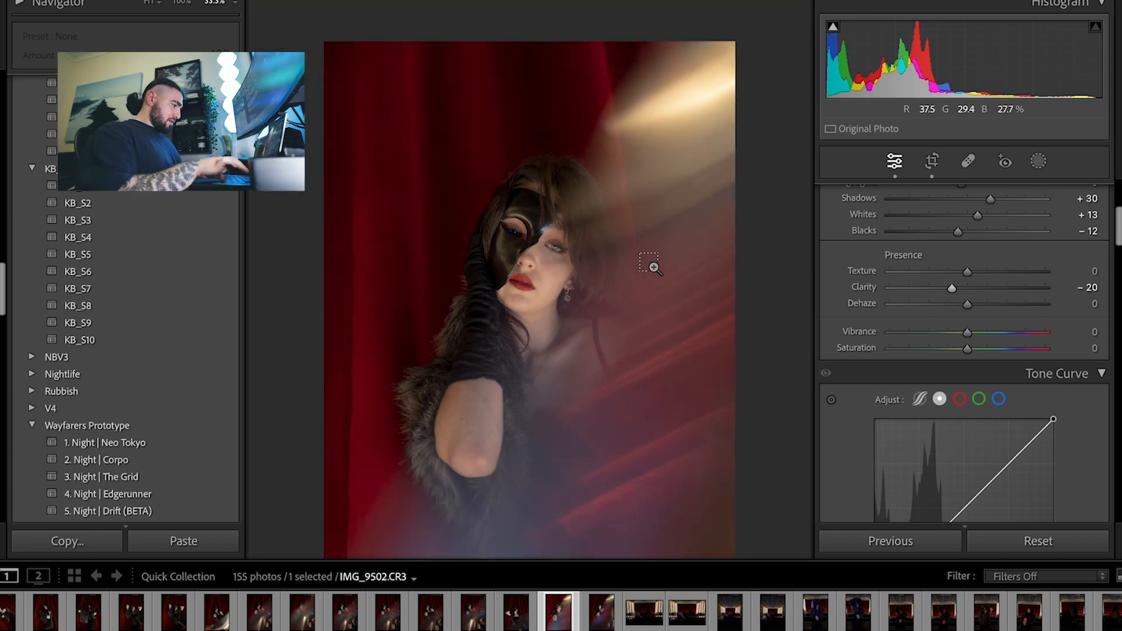
Ease clarity to -16 and raise texture to +10 while checking the face up close.
{"action": "key", "text": "super+equal"}
{"action": "key", "text": "super+equal"}
{"action": "key", "text": "super+equal"}
{"action": "key", "text": "super+equal"}
{"action": "scroll", "coordinate": [967, 364], "scroll_direction": "up", "scroll_amount": 3}
{"action": "mouse_move", "coordinate": [967, 365]}
{"action": "left_mouse_down"}
{"action": "mouse_move", "coordinate": [1002, 374]}
{"action": "mouse_move", "coordinate": [975, 372]}
{"action": "left_mouse_up"}
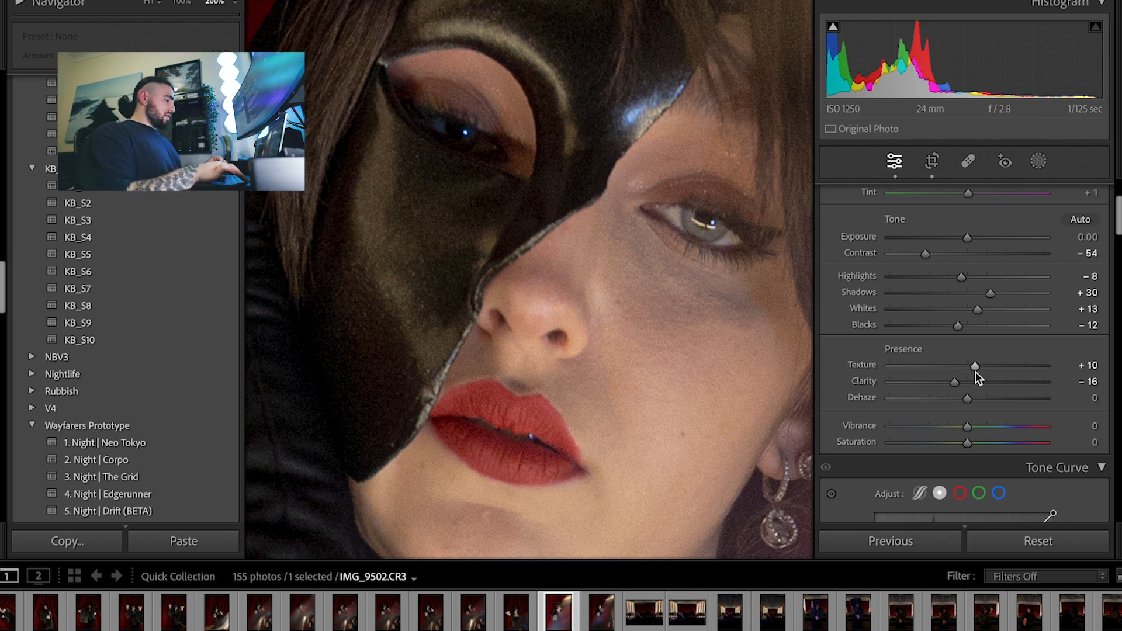
Compare the edited portrait with its unedited version and examine the facial detail up close.
{"action": "key", "text": "super+minus"}
{"action": "key", "text": "super+minus"}
{"action": "key", "text": "super+minus"}
{"action": "key", "text": "super+minus"}
{"action": "key", "text": "backslash"}
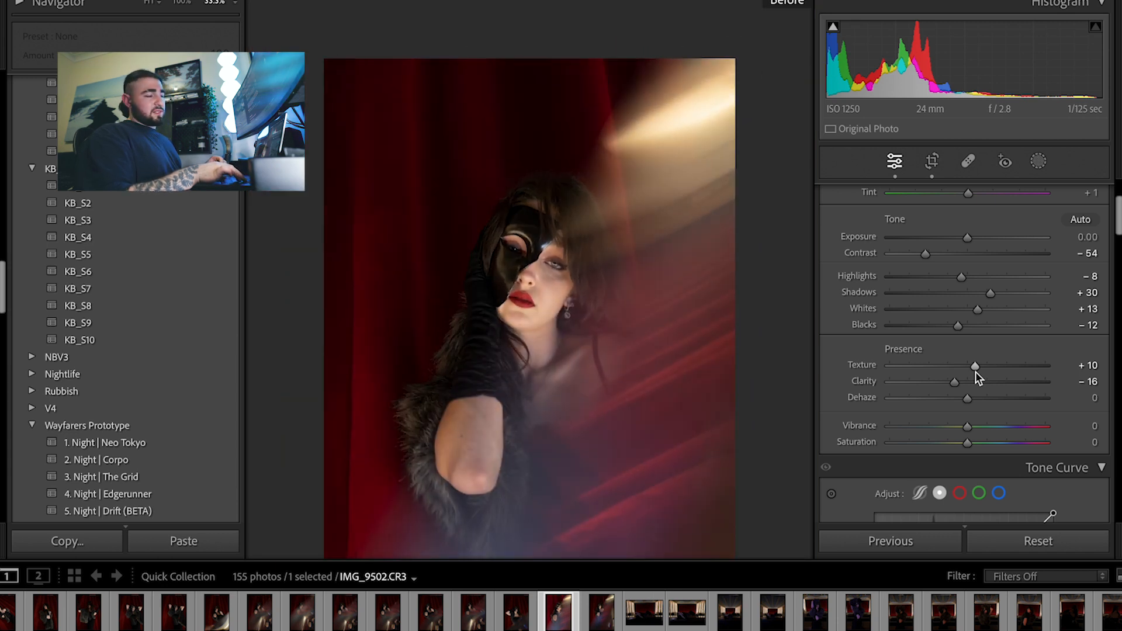
{"action": "key", "text": "backslash"}
{"action": "key", "text": "super+equal"}
{"action": "key", "text": "super+equal"}
{"action": "key", "text": "super+equal"}
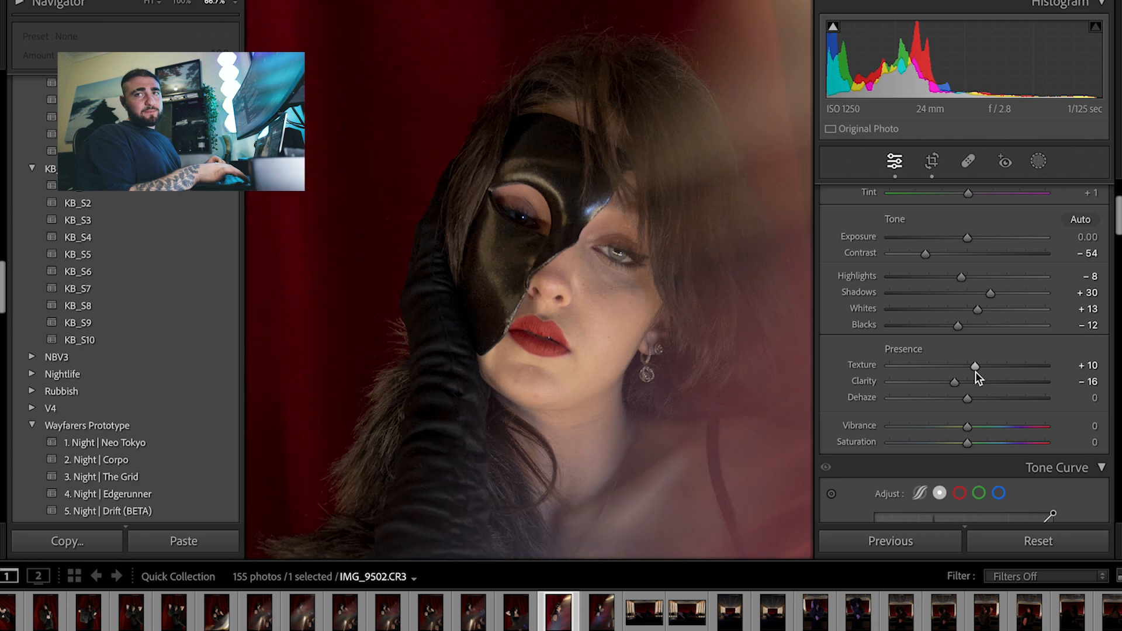
{"action": "key", "text": "super+equal"}
{"action": "key", "text": "super+equal"}
{"action": "key", "text": "super+equal"}
{"action": "key", "text": "super+minus"}
{"action": "key", "text": "super+minus"}
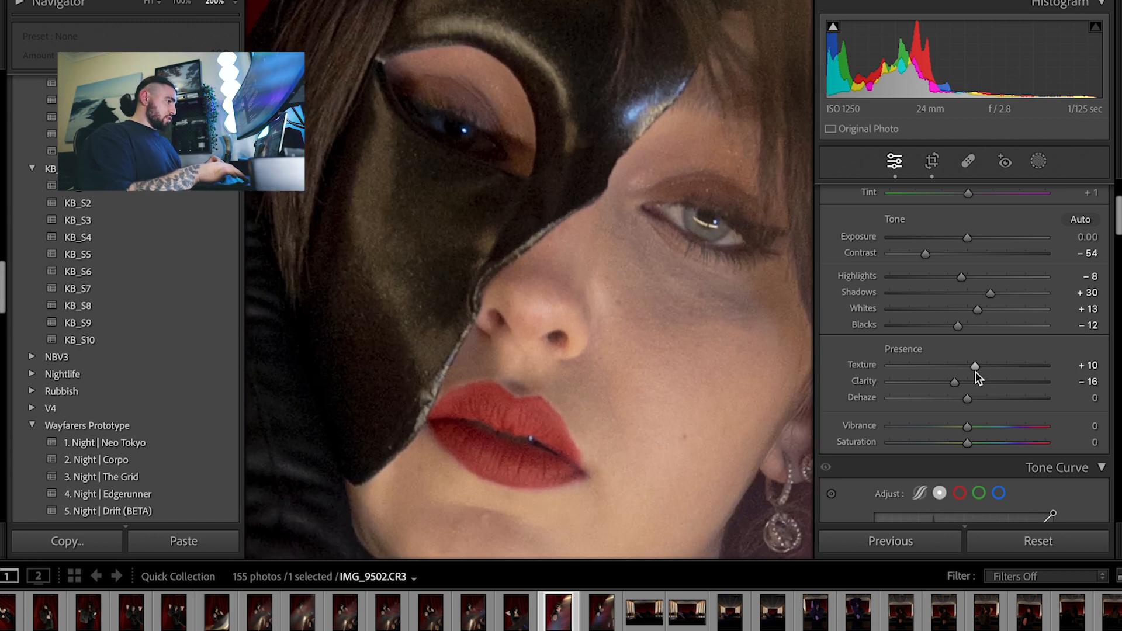
{"action": "key", "text": "super+minus"}
{"action": "key", "text": "super+minus"}
Set vibrance to +15 and saturation to -9, checking the colours against the original.
{"action": "scroll", "coordinate": [976, 372], "scroll_direction": "down", "scroll_amount": 2}
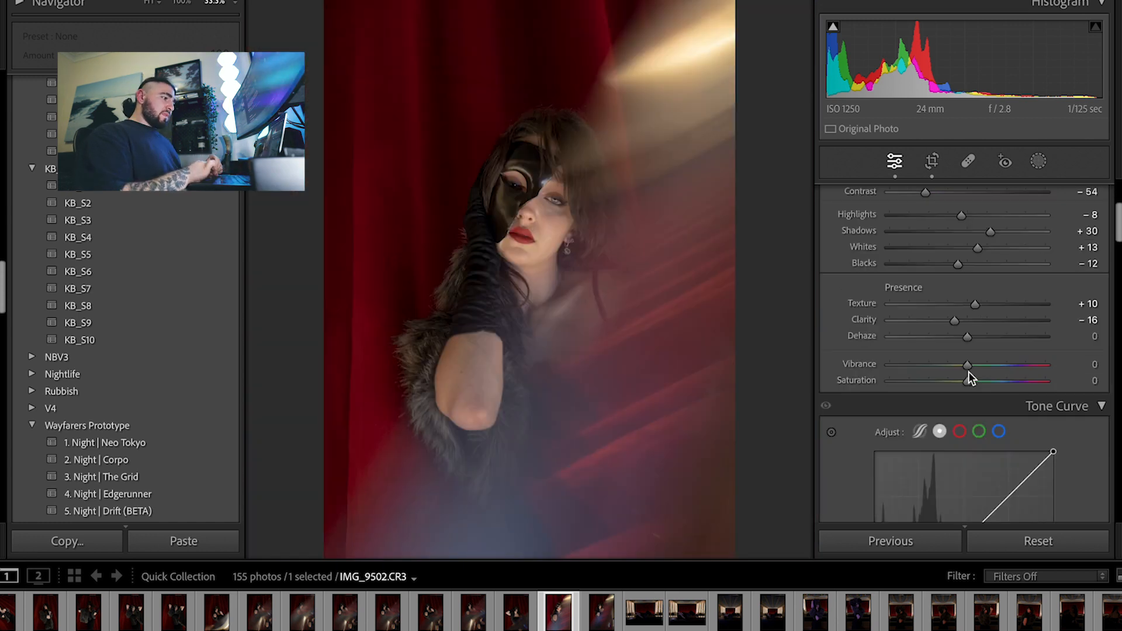
{"action": "left_click_drag", "start_coordinate": [967, 365], "coordinate": [986, 394]}
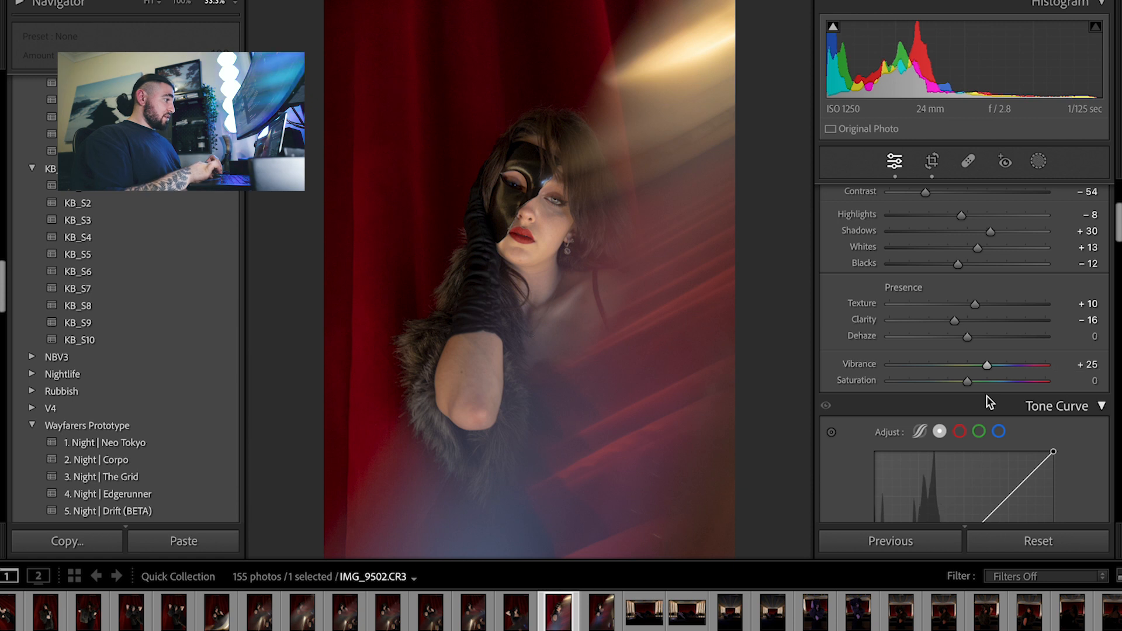
{"action": "mouse_move", "coordinate": [989, 365]}
{"action": "left_mouse_down"}
{"action": "mouse_move", "coordinate": [863, 377]}
{"action": "mouse_move", "coordinate": [1044, 365]}
{"action": "mouse_move", "coordinate": [1005, 395]}
{"action": "mouse_move", "coordinate": [1045, 403]}
{"action": "mouse_move", "coordinate": [1029, 416]}
{"action": "mouse_move", "coordinate": [965, 415]}
{"action": "mouse_move", "coordinate": [967, 365]}
{"action": "mouse_move", "coordinate": [1014, 382]}
{"action": "mouse_move", "coordinate": [980, 382]}
{"action": "left_mouse_up"}
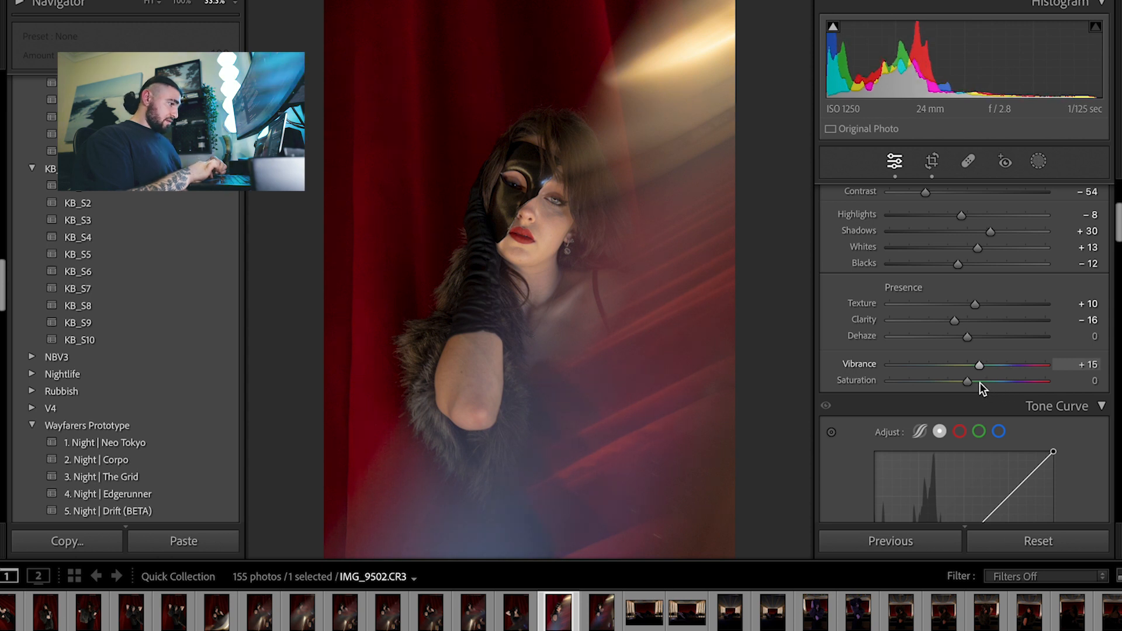
{"action": "left_click_drag", "start_coordinate": [953, 385], "coordinate": [960, 393]}
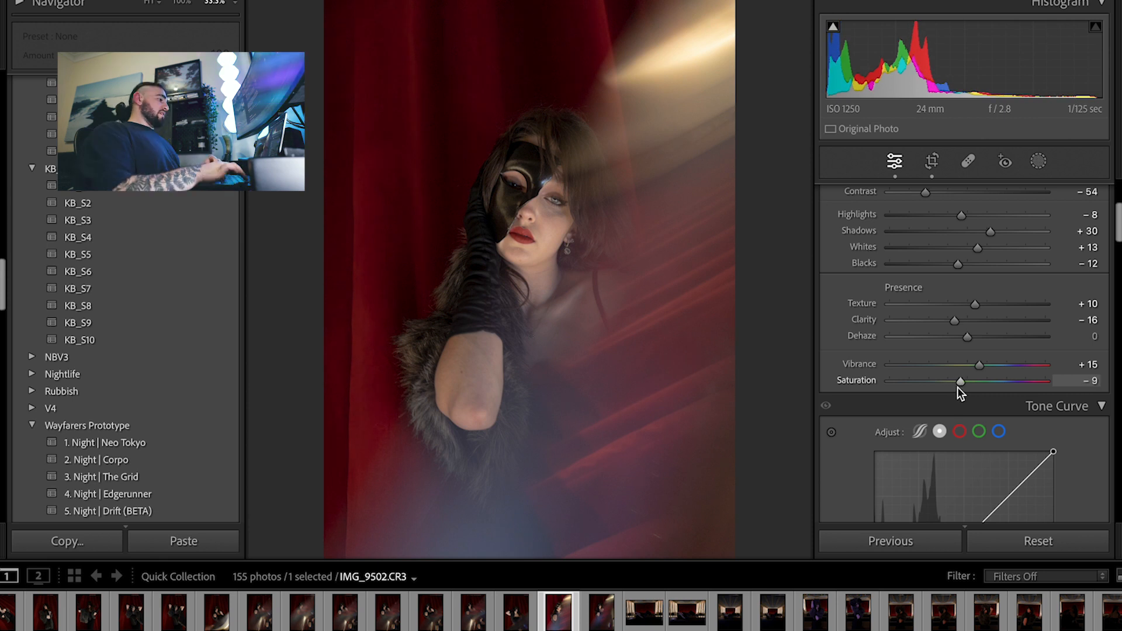
{"action": "key", "text": "backslash"}
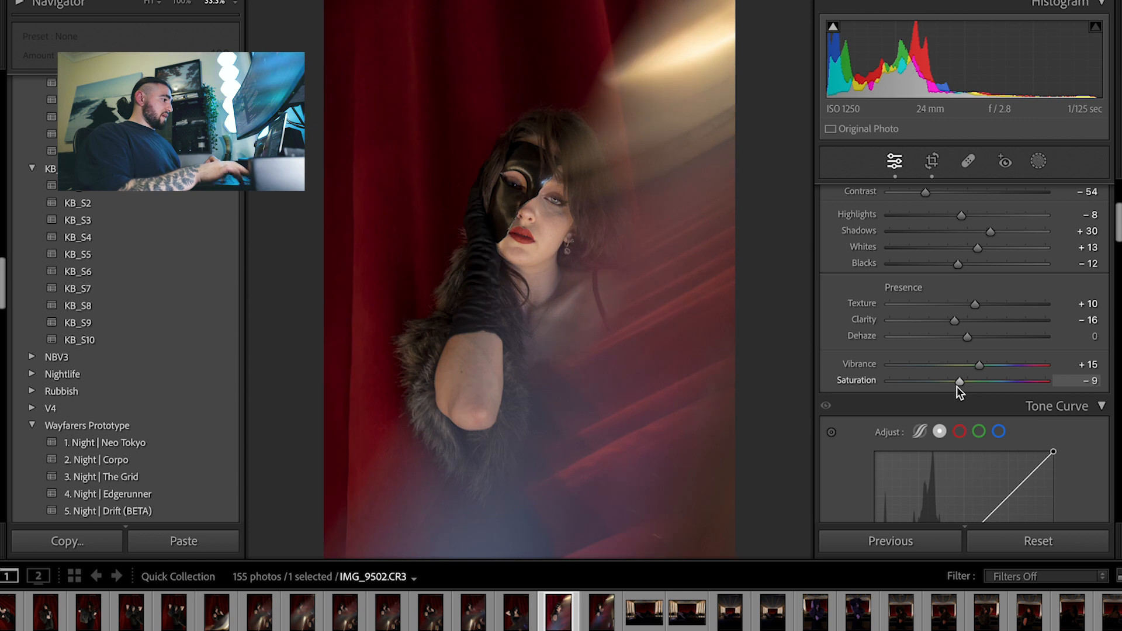
{"action": "key", "text": "backslash"}
On the point curve, raise a highlight point, lower the white endpoint to output 244 and lift the black endpoint to output 27.
{"action": "scroll", "coordinate": [956, 387], "scroll_direction": "down", "scroll_amount": 3}
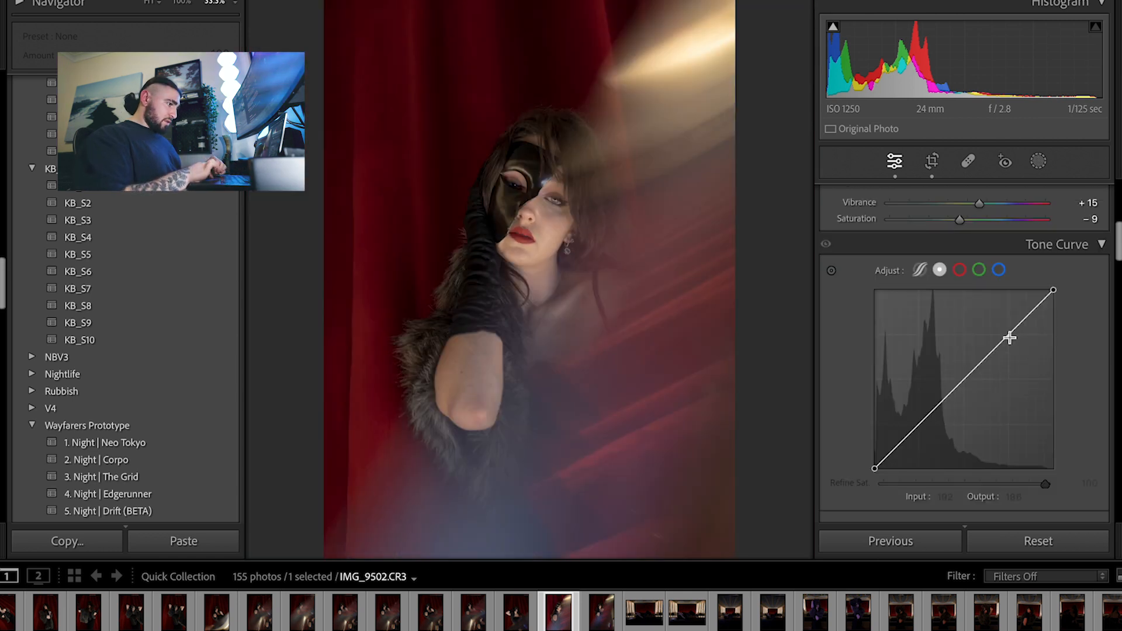
{"action": "left_click_drag", "start_coordinate": [1007, 336], "coordinate": [1004, 333]}
{"action": "left_click_drag", "start_coordinate": [1053, 290], "coordinate": [1055, 296]}
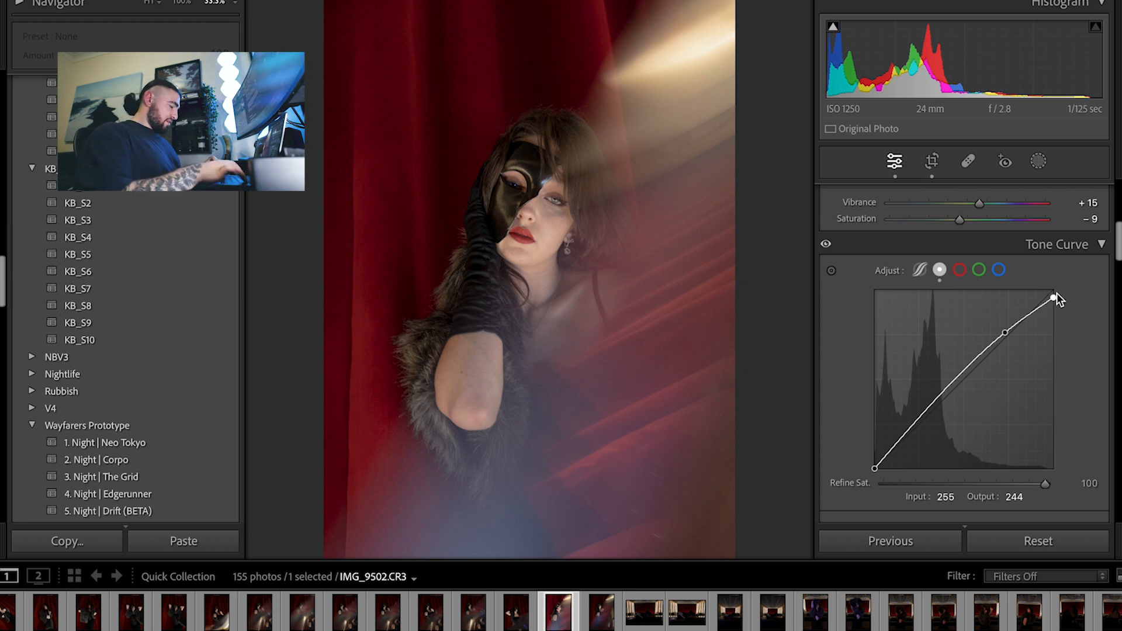
{"action": "left_click_drag", "start_coordinate": [873, 468], "coordinate": [857, 455]}
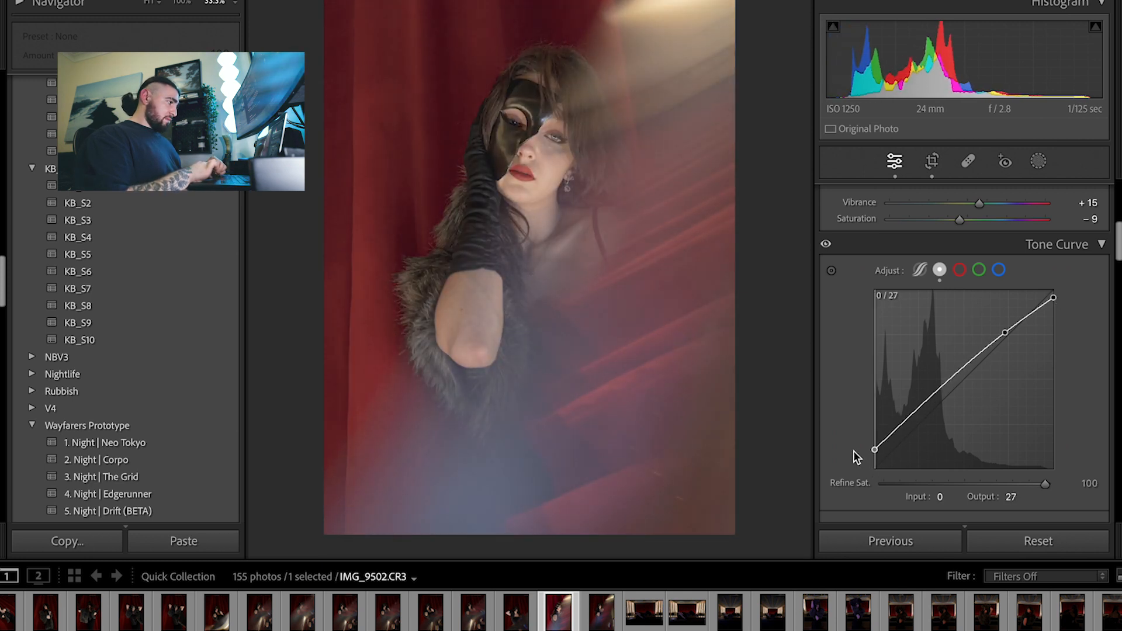
Add a shadow curve point at input 70, output 65 and a midtone point at input 109, output 118.
{"action": "mouse_move", "coordinate": [916, 411]}
{"action": "left_mouse_down"}
{"action": "mouse_move", "coordinate": [918, 432]}
{"action": "mouse_move", "coordinate": [922, 423]}
{"action": "left_mouse_up"}
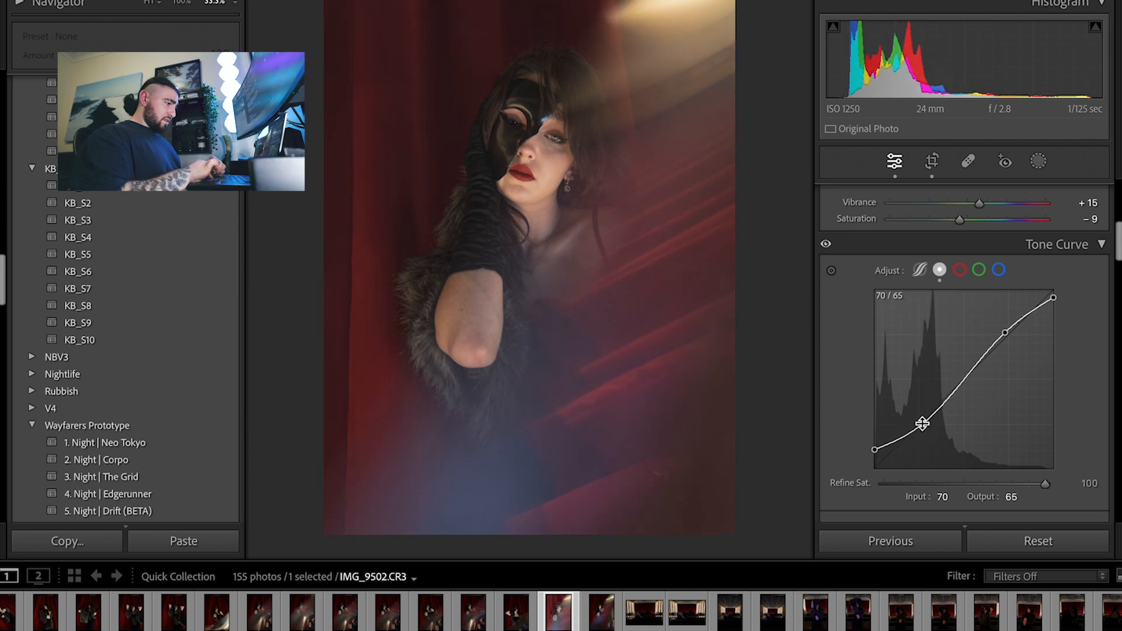
{"action": "left_click_drag", "start_coordinate": [962, 380], "coordinate": [964, 382]}
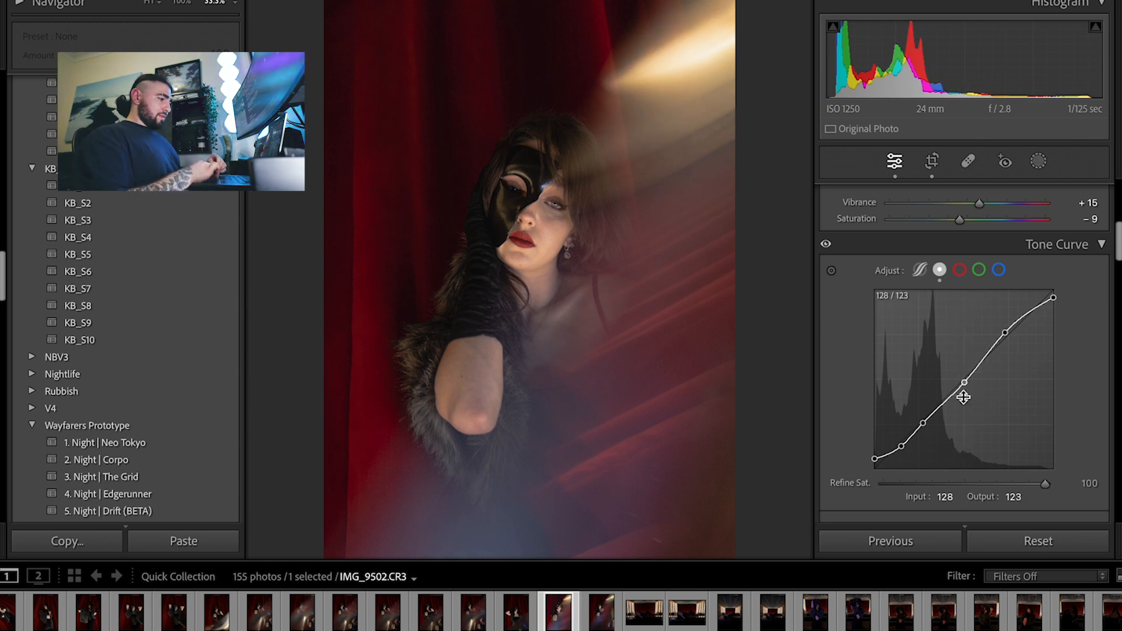
{"action": "mouse_move", "coordinate": [963, 387]}
{"action": "left_mouse_down"}
{"action": "mouse_move", "coordinate": [979, 388]}
{"action": "mouse_move", "coordinate": [950, 386]}
{"action": "left_mouse_up"}
{"action": "key", "text": "super+equal"}
{"action": "key", "text": "super+equal"}
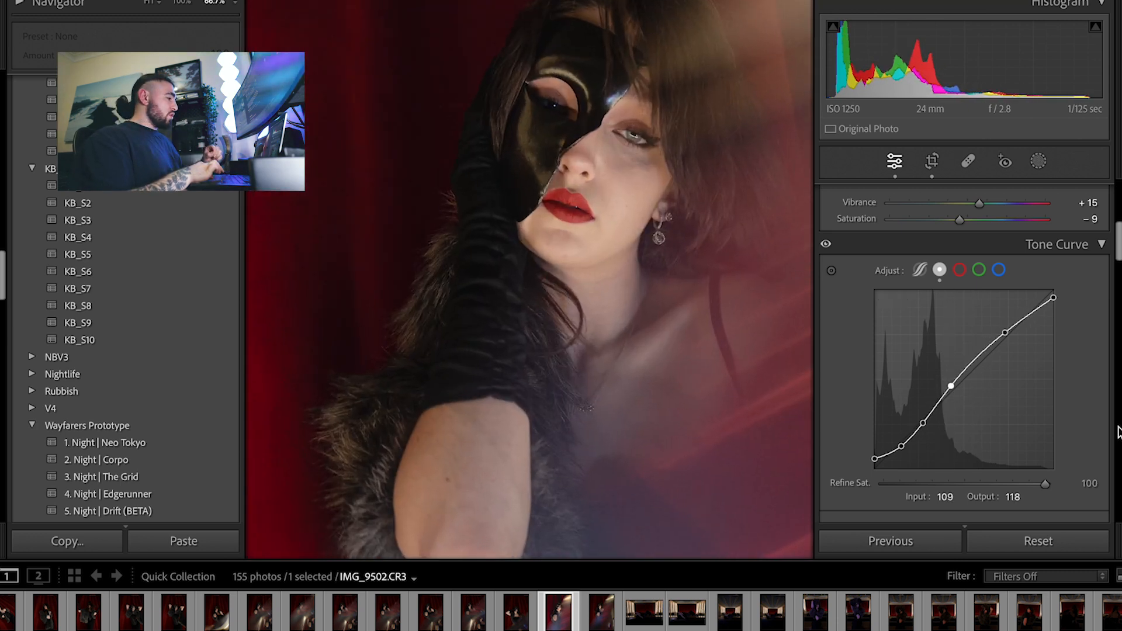
{"action": "key", "text": "super+minus"}
{"action": "key", "text": "super+minus"}
{"action": "key", "text": "super+minus"}
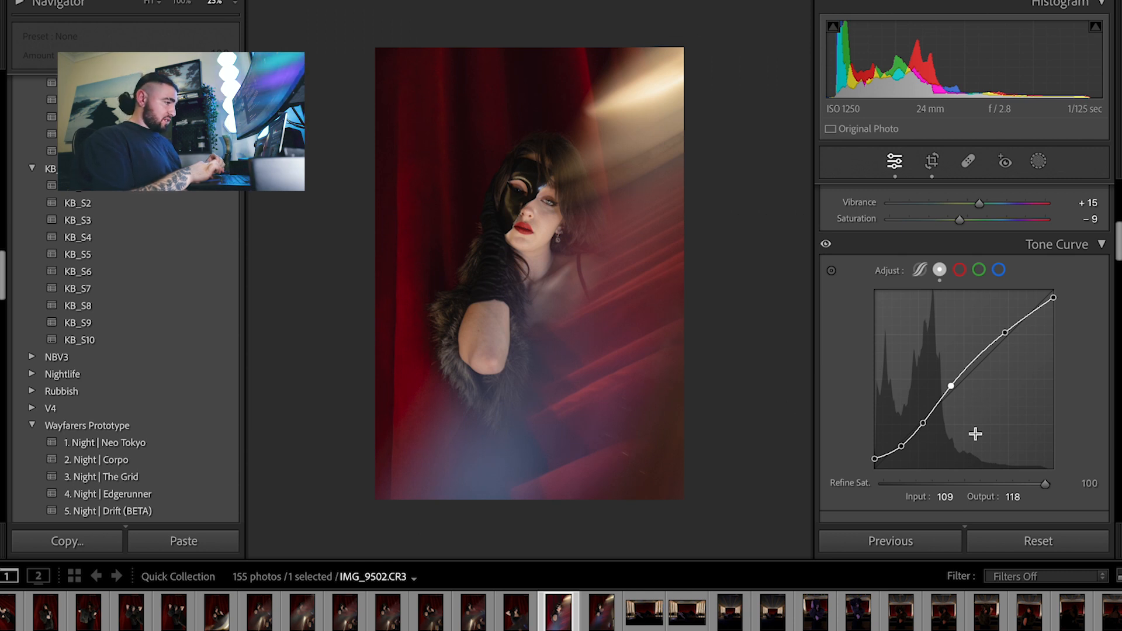
On the red channel curve, add a highlight point at input 186, output 189 and a lowered shadow point near input 64.
{"action": "scroll", "coordinate": [976, 432], "scroll_direction": "down", "scroll_amount": 5}
{"action": "scroll", "coordinate": [975, 432], "scroll_direction": "up", "scroll_amount": 5}
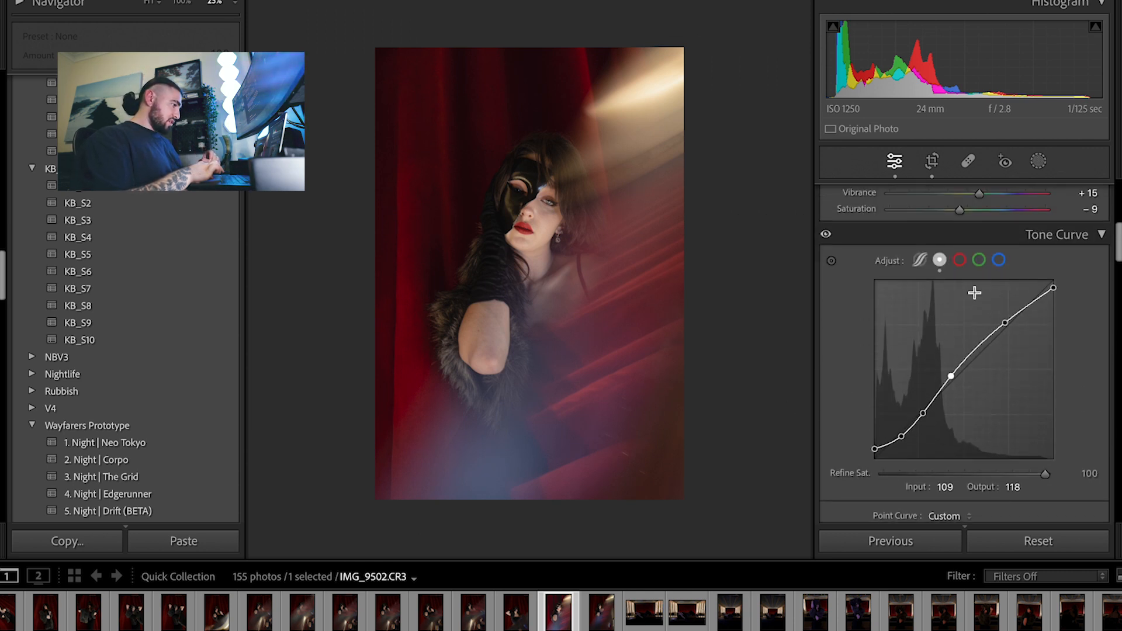
{"action": "left_click", "coordinate": [961, 260]}
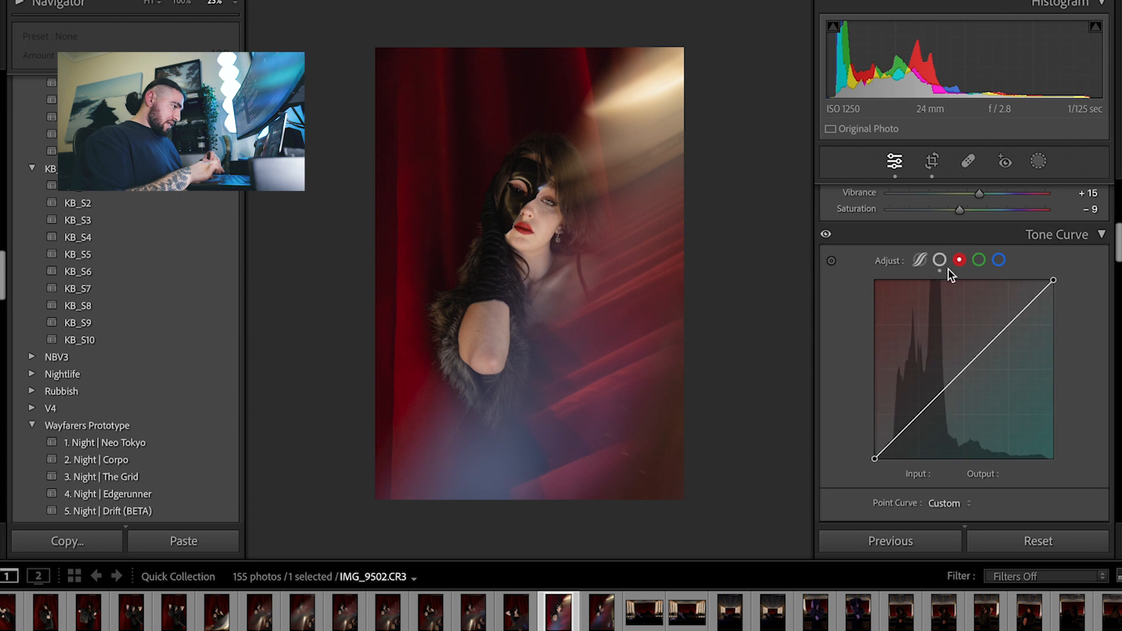
{"action": "left_click", "coordinate": [1008, 327]}
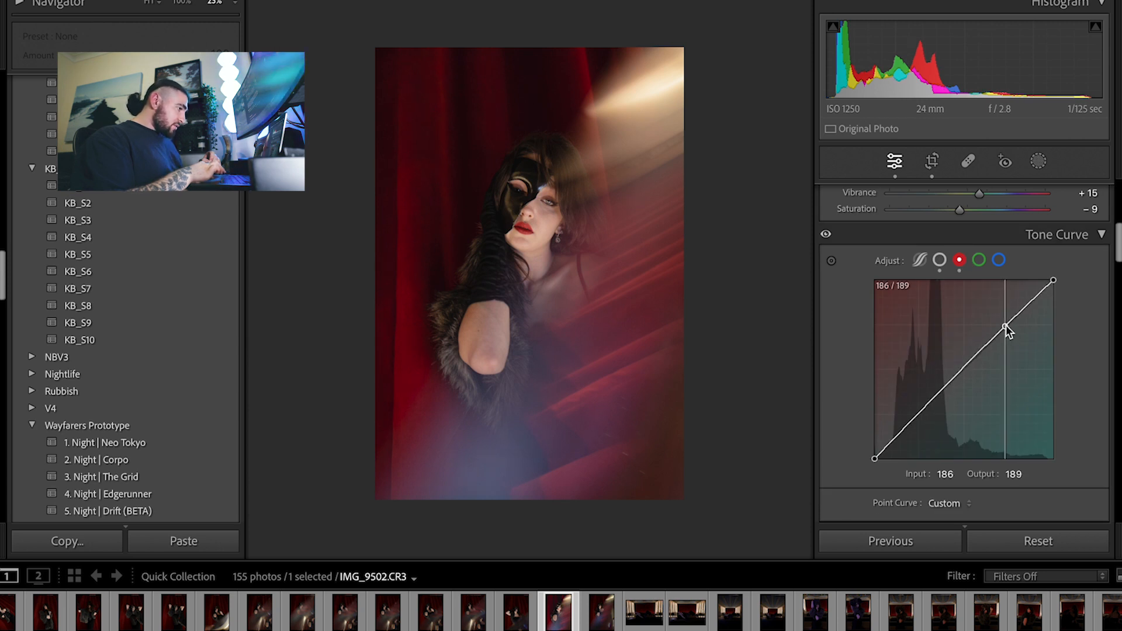
{"action": "left_click", "coordinate": [919, 414]}
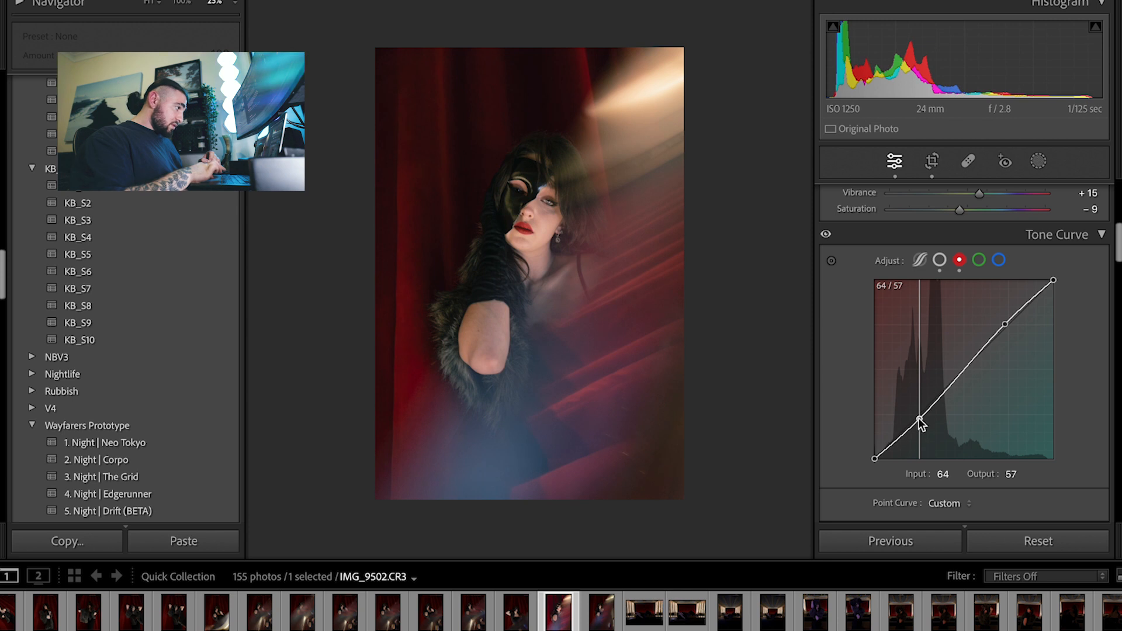
{"action": "left_click_drag", "start_coordinate": [920, 413], "coordinate": [921, 416]}
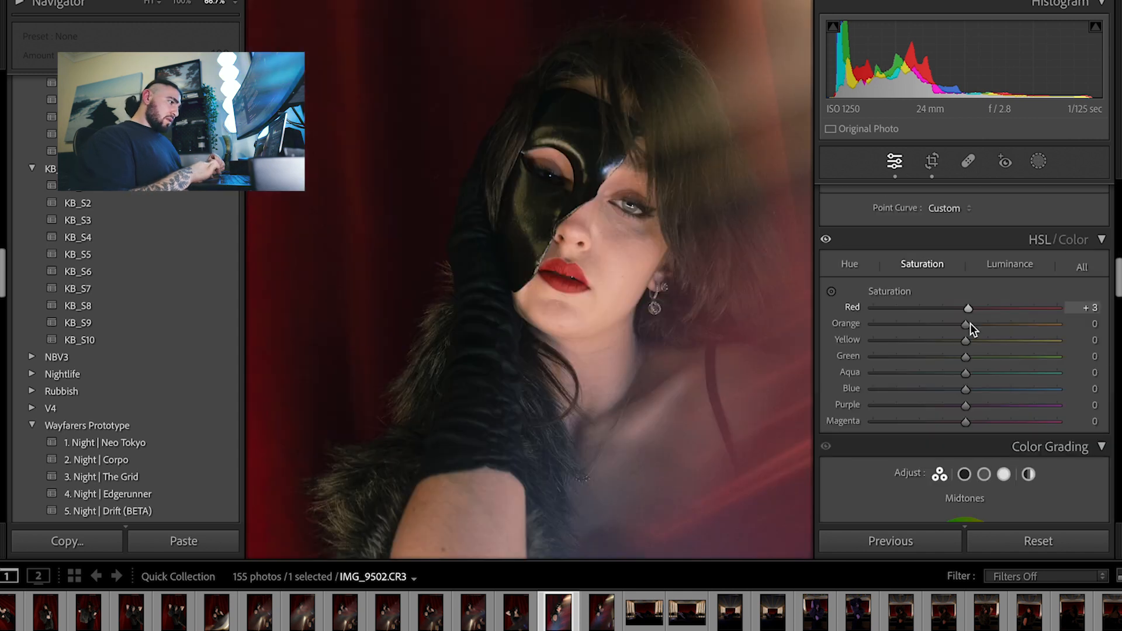
Raise the red saturation in the HSL adjustments to +25, checking the effect on the whole portrait.
{"action": "mouse_move", "coordinate": [969, 323]}
{"action": "left_mouse_down"}
{"action": "mouse_move", "coordinate": [1094, 344]}
{"action": "mouse_move", "coordinate": [996, 339]}
{"action": "mouse_move", "coordinate": [987, 331]}
{"action": "mouse_move", "coordinate": [1013, 335]}
{"action": "mouse_move", "coordinate": [990, 328]}
{"action": "left_mouse_up"}
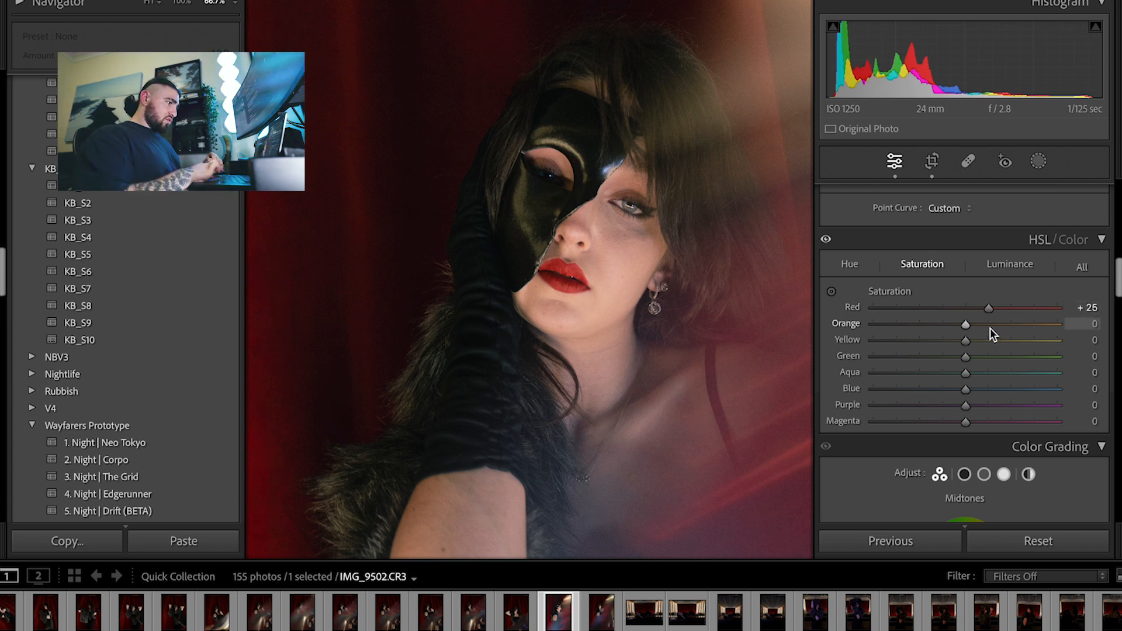
{"action": "key", "text": "z"}
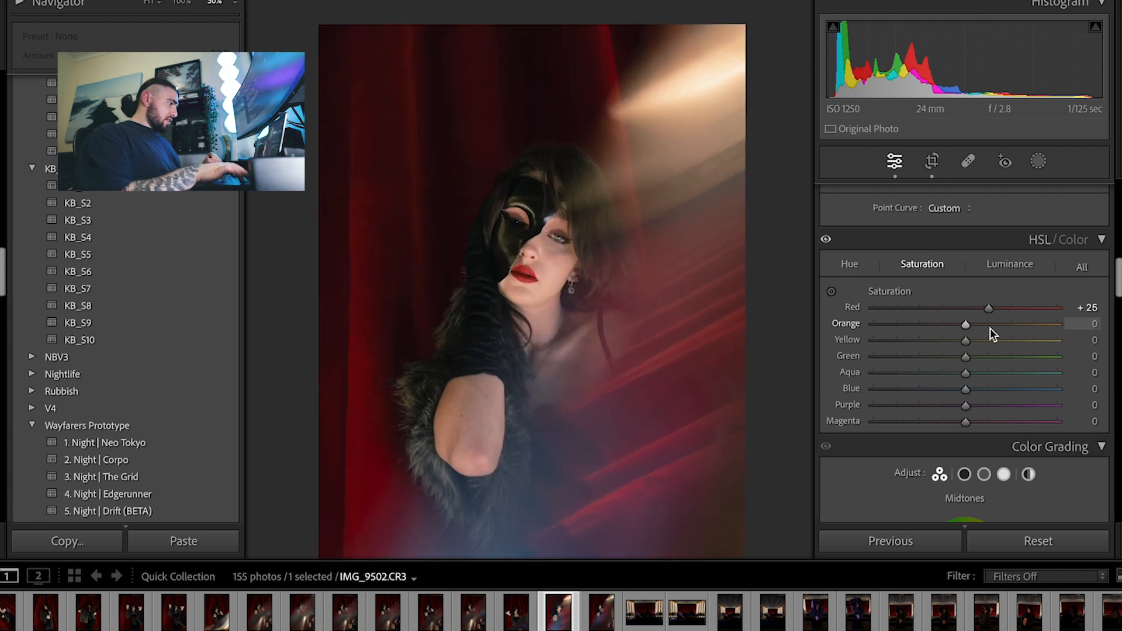
{"action": "key", "text": "ctrl+minus"}
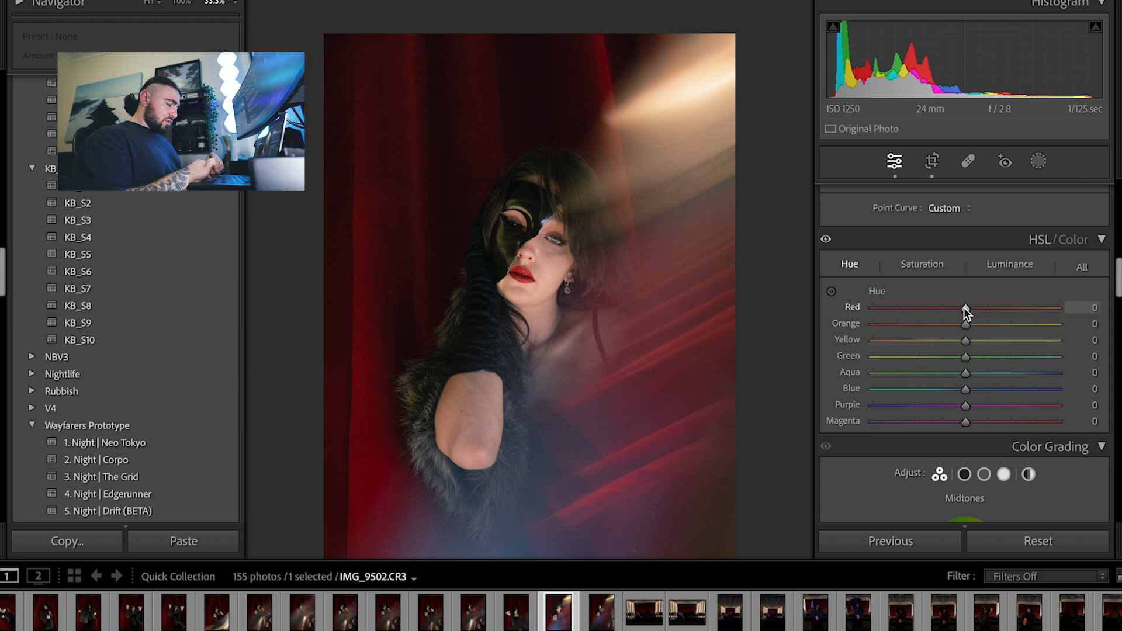
Set the HSL hue of red to -8, orange to -10 and yellow to -6, and the luminance of red to +8 and orange to +1.
{"action": "mouse_move", "coordinate": [964, 308]}
{"action": "left_mouse_down"}
{"action": "mouse_move", "coordinate": [915, 303]}
{"action": "mouse_move", "coordinate": [955, 314]}
{"action": "left_mouse_up"}
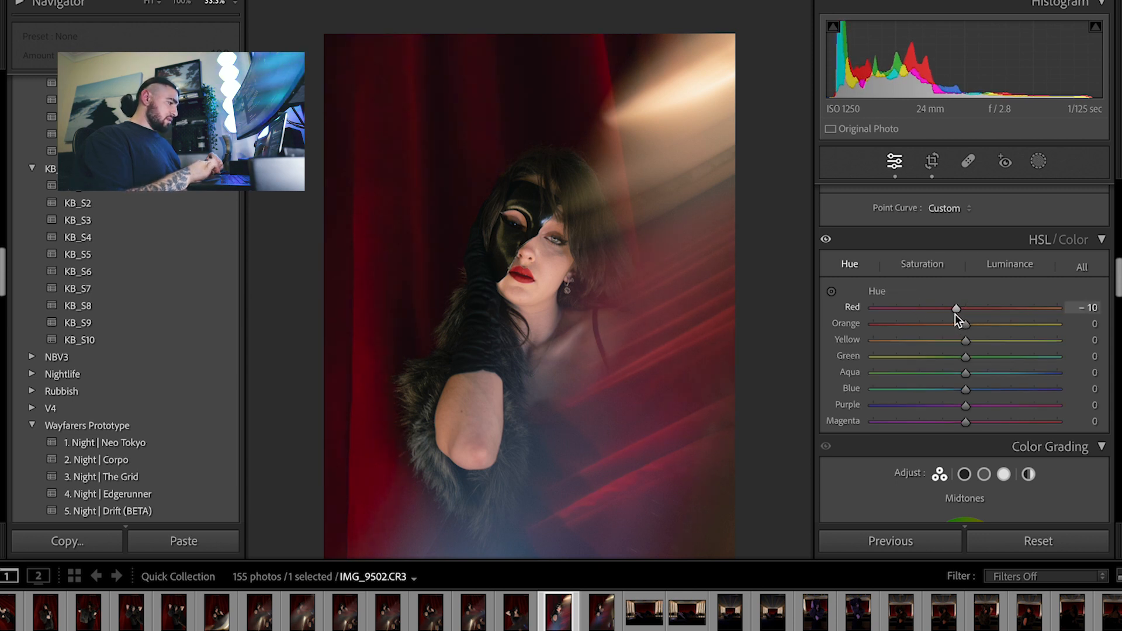
{"action": "left_click_drag", "start_coordinate": [949, 310], "coordinate": [965, 341]}
{"action": "key", "text": "super+="}
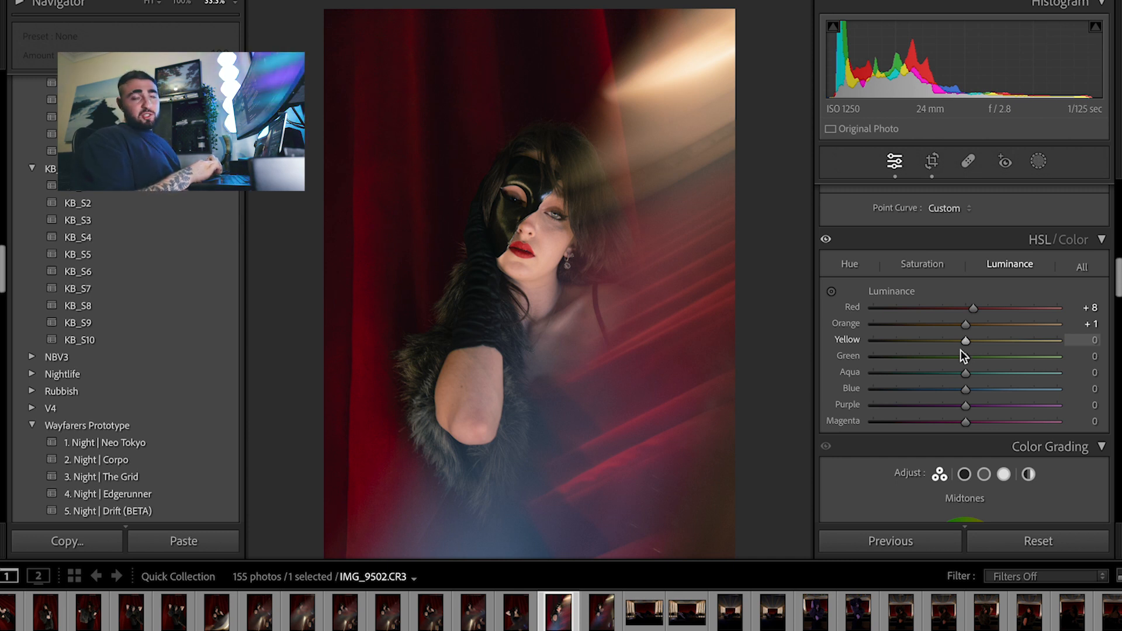
{"action": "left_click_drag", "start_coordinate": [966, 324], "coordinate": [961, 364]}
{"action": "left_click", "coordinate": [849, 266]}
{"action": "left_click", "coordinate": [921, 264]}
{"action": "left_click", "coordinate": [849, 263]}
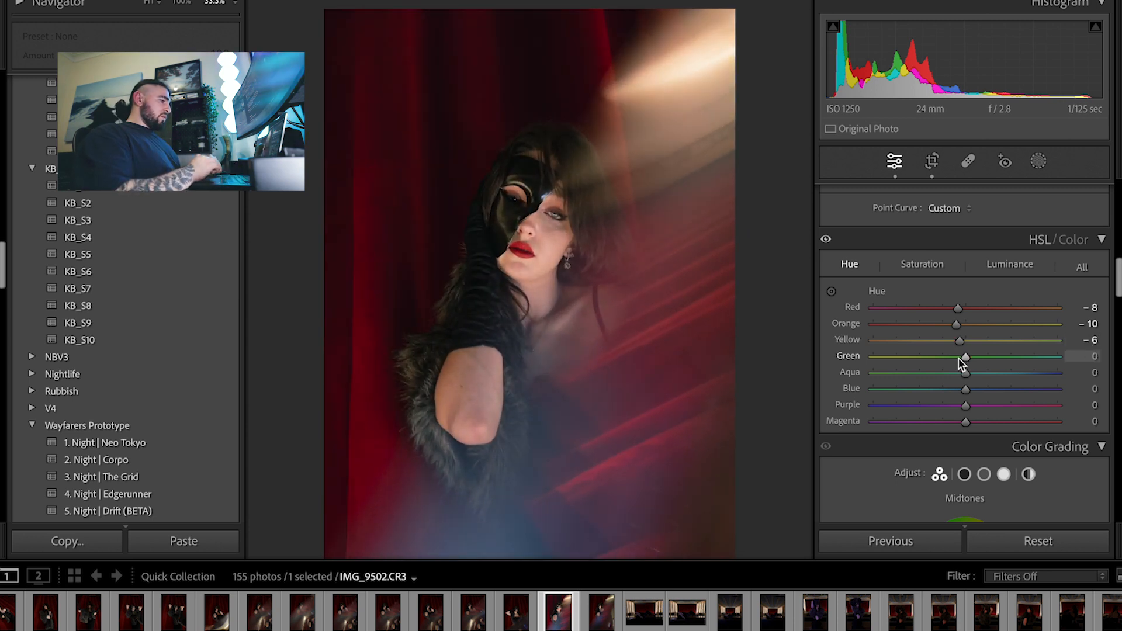
Set purple hue to +10 and magenta hue to -9, orange saturation to +5 and yellow saturation to -10, and adjust the purple saturation.
{"action": "key", "text": "ctrl+equal"}
{"action": "key", "text": "ctrl+equal"}
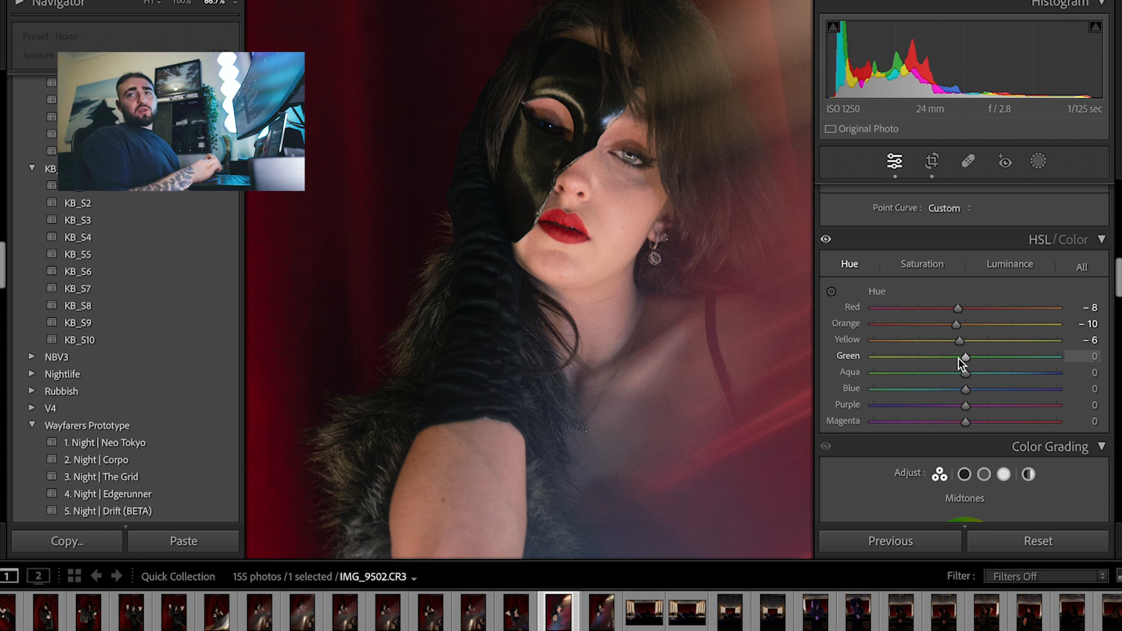
{"action": "key", "text": "ctrl+minus"}
{"action": "key", "text": "ctrl+minus"}
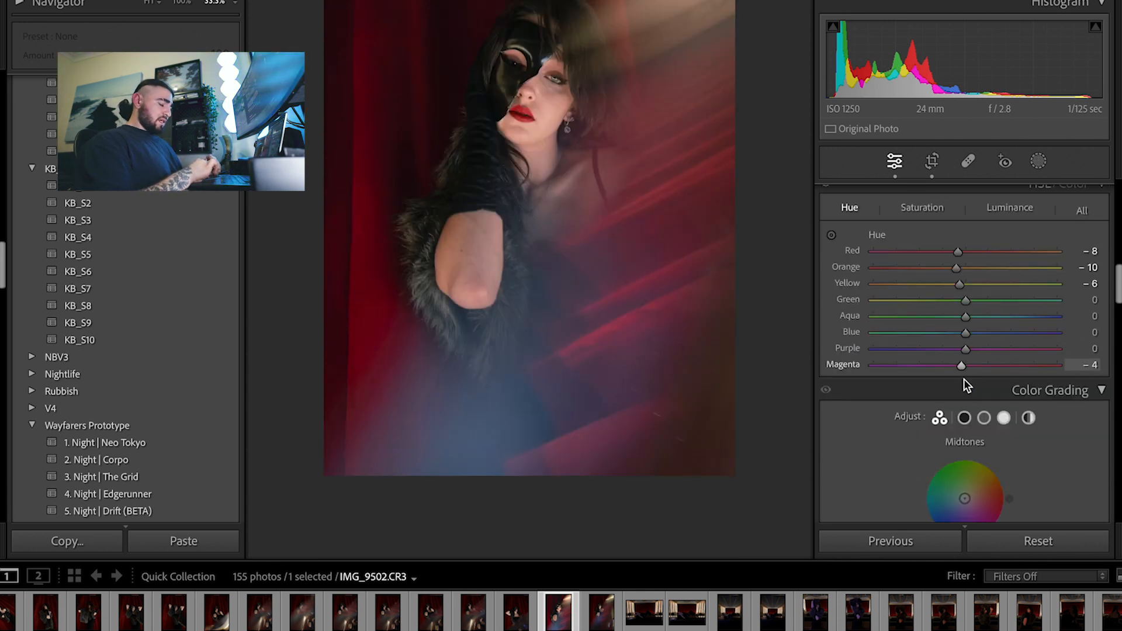
{"action": "mouse_move", "coordinate": [963, 378]}
{"action": "left_mouse_down"}
{"action": "mouse_move", "coordinate": [1041, 396]}
{"action": "mouse_move", "coordinate": [933, 392]}
{"action": "mouse_move", "coordinate": [957, 400]}
{"action": "left_mouse_up"}
{"action": "scroll", "coordinate": [1001, 358], "scroll_direction": "up", "scroll_amount": 2}
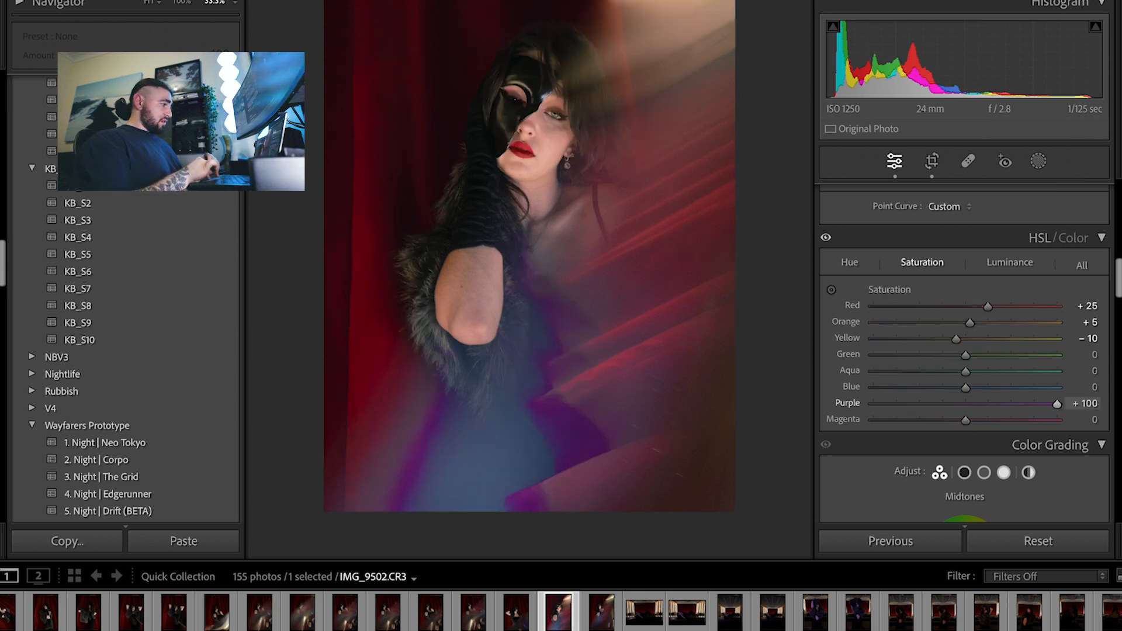
{"action": "left_click_drag", "start_coordinate": [1056, 403], "coordinate": [972, 423]}
Colour grade the shadows slightly blue, the highlights slightly orange and the midtones to hue 25, saturation 11.
{"action": "scroll", "coordinate": [869, 399], "scroll_direction": "down", "scroll_amount": 5}
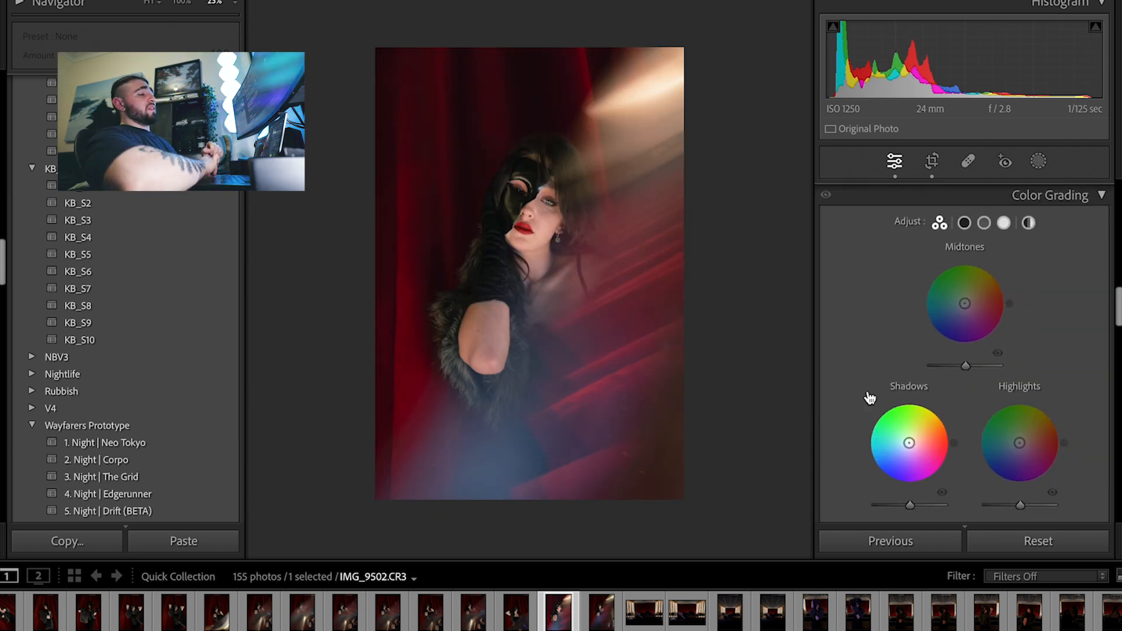
{"action": "scroll", "coordinate": [870, 398], "scroll_direction": "down", "scroll_amount": 1}
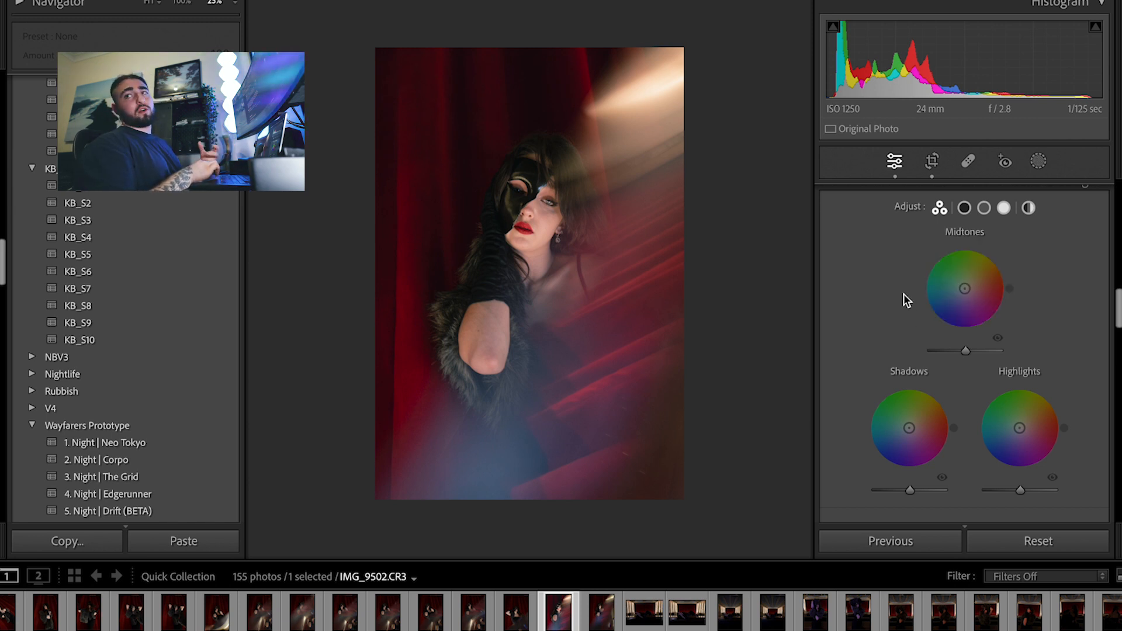
{"action": "scroll", "coordinate": [948, 397], "scroll_direction": "down", "scroll_amount": 1}
{"action": "left_click", "coordinate": [907, 384]}
{"action": "left_click_drag", "start_coordinate": [907, 384], "coordinate": [908, 388]}
{"action": "scroll", "coordinate": [1020, 380], "scroll_direction": "up", "scroll_amount": 1}
{"action": "mouse_move", "coordinate": [1022, 406]}
{"action": "left_mouse_down"}
{"action": "mouse_move", "coordinate": [1036, 403]}
{"action": "mouse_move", "coordinate": [1024, 419]}
{"action": "left_mouse_up"}
{"action": "mouse_move", "coordinate": [965, 284]}
{"action": "left_mouse_down"}
{"action": "mouse_move", "coordinate": [961, 267]}
{"action": "mouse_move", "coordinate": [968, 282]}
{"action": "left_mouse_up"}
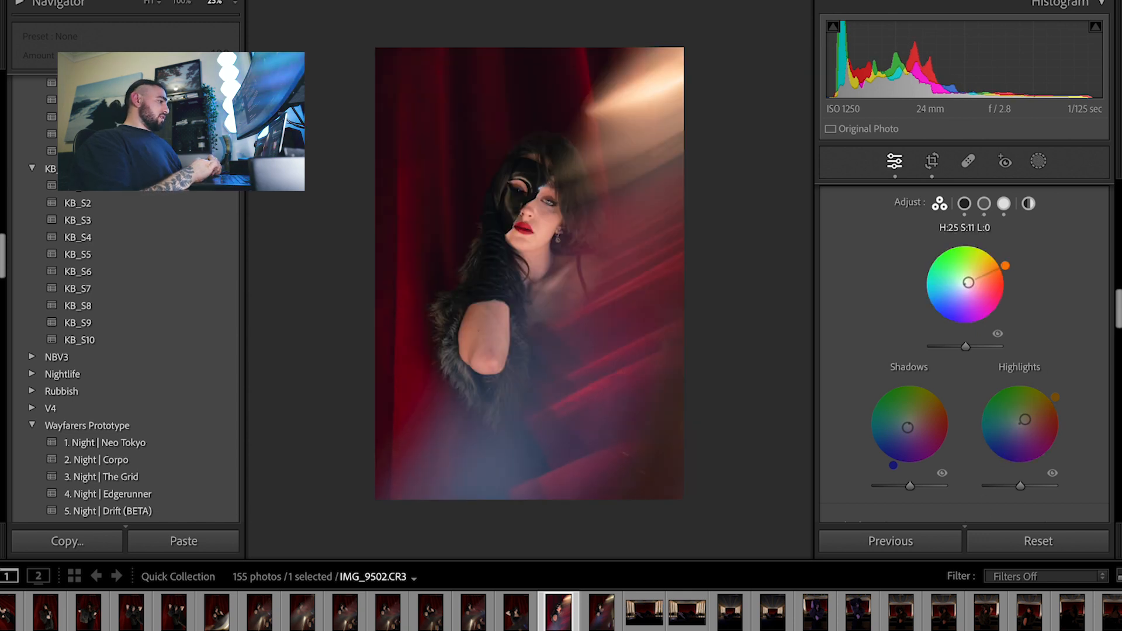
{"action": "key", "text": "ctrl+minus"}
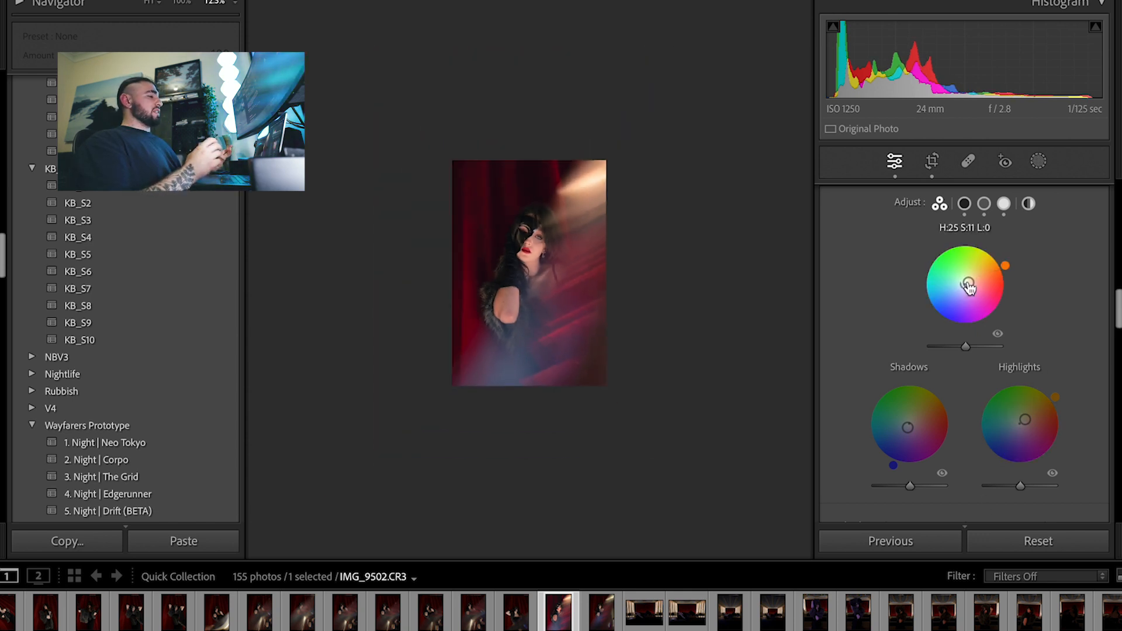
{"action": "key", "text": "ctrl+equal"}
{"action": "key", "text": "ctrl+equal"}
Compare the portrait with and without the Canon RF 15-35mm lens profile corrections, leaving the corrections enabled.
{"action": "scroll", "coordinate": [979, 504], "scroll_direction": "down", "scroll_amount": 6}
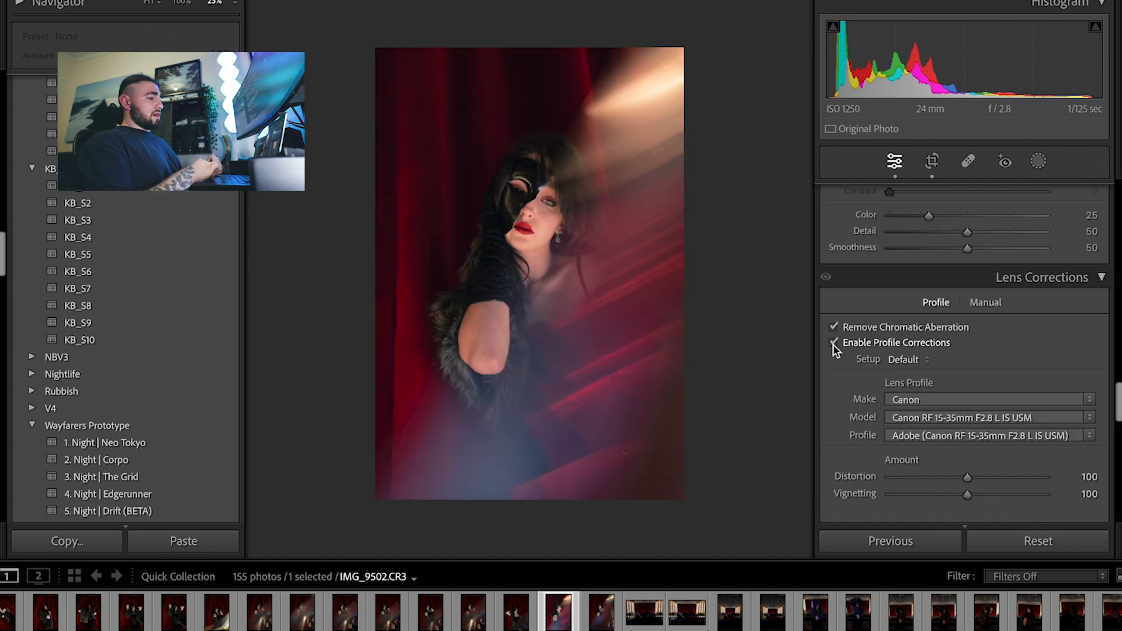
{"action": "left_click", "coordinate": [833, 343]}
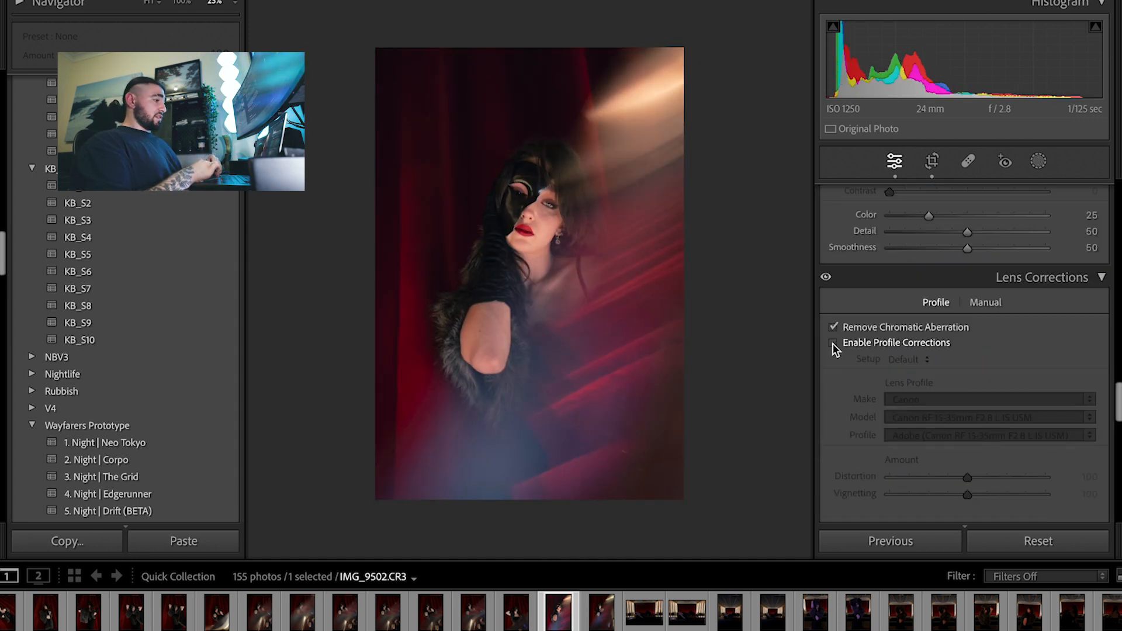
{"action": "left_click", "coordinate": [832, 343]}
{"action": "left_click", "coordinate": [832, 342]}
{"action": "left_click", "coordinate": [832, 342]}
{"action": "left_click", "coordinate": [832, 342]}
{"action": "left_click", "coordinate": [832, 342]}
{"action": "left_click", "coordinate": [831, 342]}
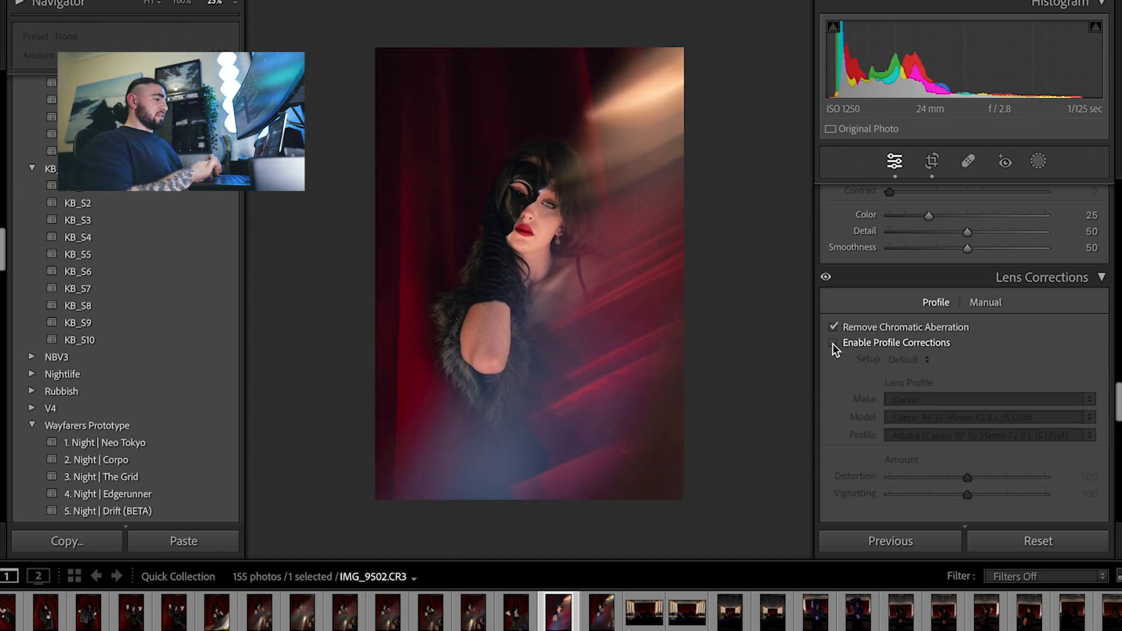
{"action": "left_click", "coordinate": [832, 342]}
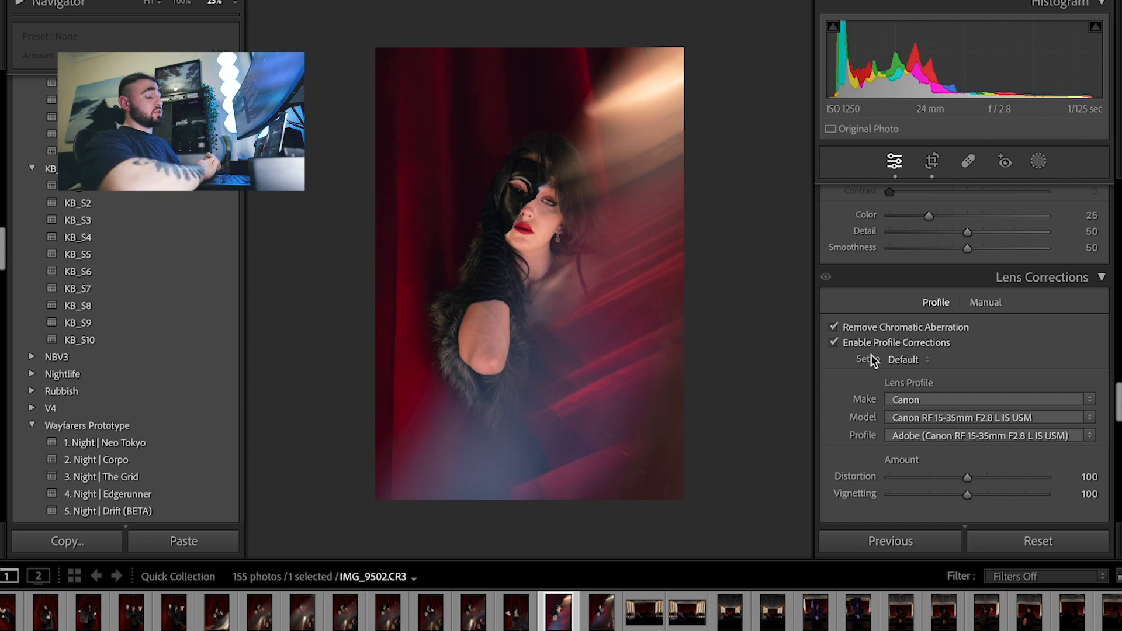
Darken the photo's edges slightly with a post-crop vignette.
{"action": "scroll", "coordinate": [871, 354], "scroll_direction": "down", "scroll_amount": 10}
{"action": "mouse_move", "coordinate": [967, 338]}
{"action": "left_mouse_down"}
{"action": "mouse_move", "coordinate": [951, 342]}
{"action": "mouse_move", "coordinate": [962, 350]}
{"action": "left_mouse_up"}
{"action": "scroll", "coordinate": [961, 385], "scroll_direction": "down", "scroll_amount": 1}
{"action": "scroll", "coordinate": [959, 394], "scroll_direction": "down", "scroll_amount": 6}
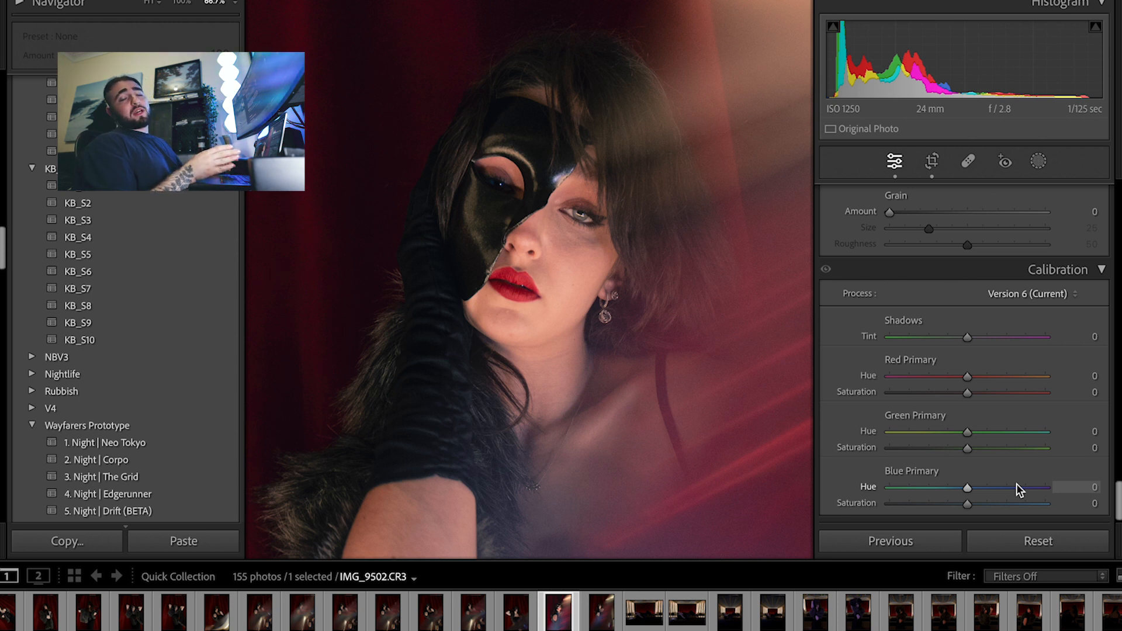
In the calibration, set red primary hue to -19 and saturation to -6, green to +10 and +5, and blue to -13 and -15.
{"action": "key", "text": "ctrl+minus"}
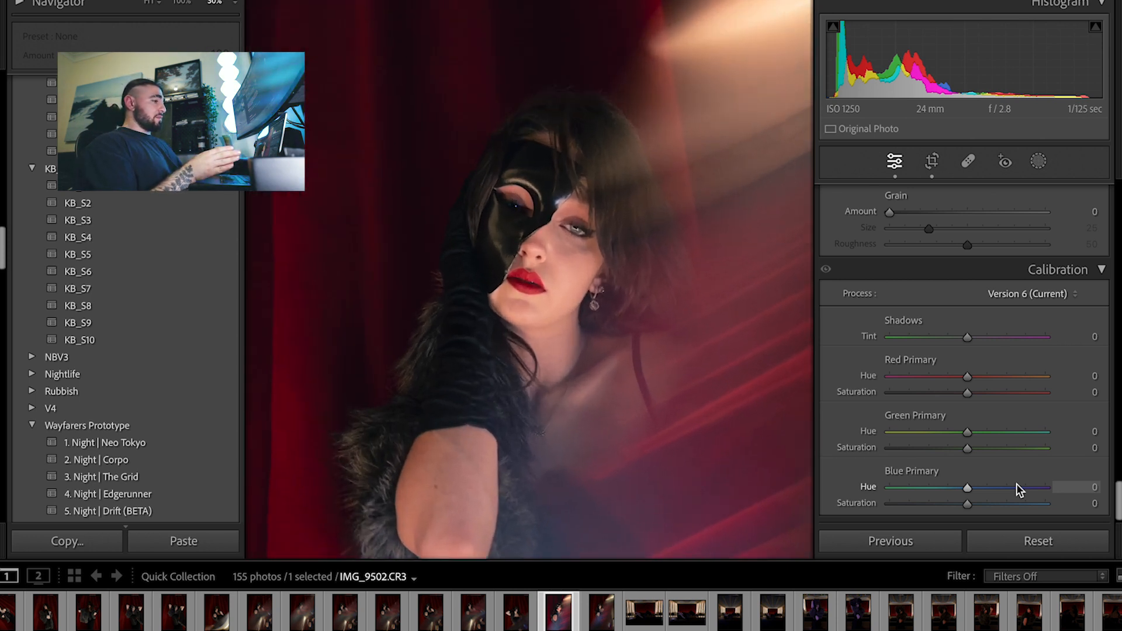
{"action": "key", "text": "ctrl+minus"}
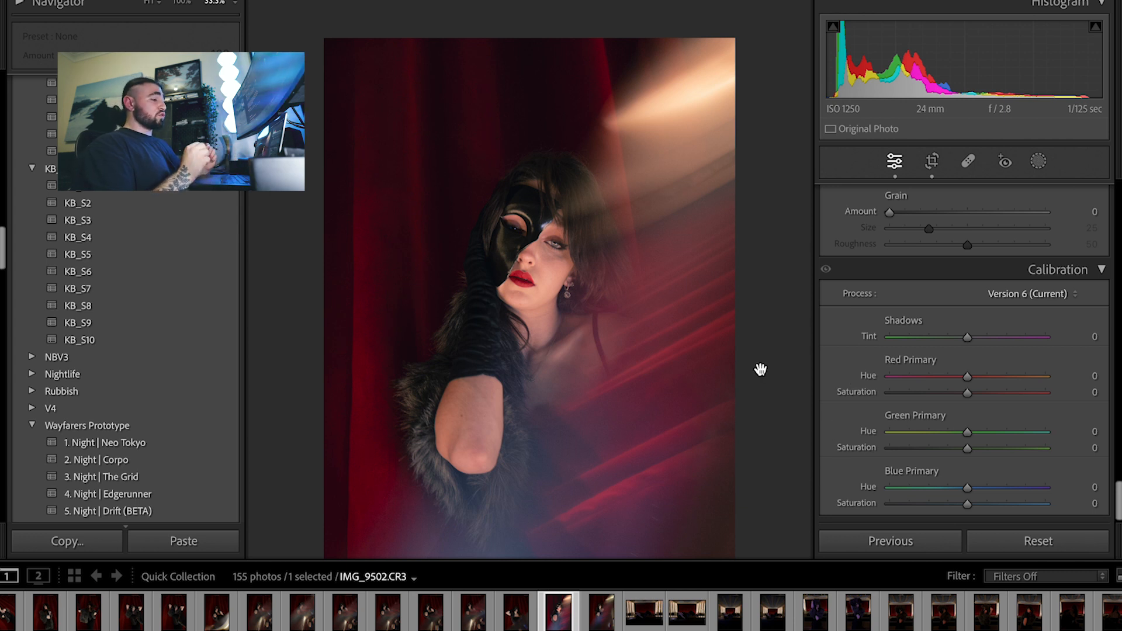
{"action": "left_click_drag", "start_coordinate": [967, 375], "coordinate": [975, 472]}
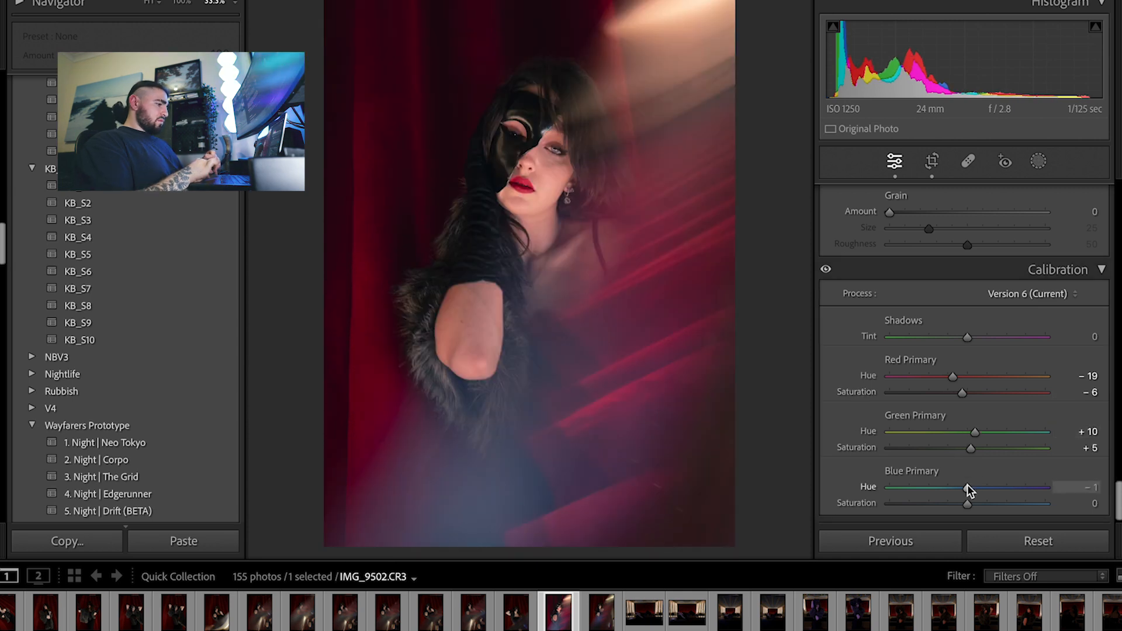
{"action": "left_click_drag", "start_coordinate": [967, 485], "coordinate": [958, 486]}
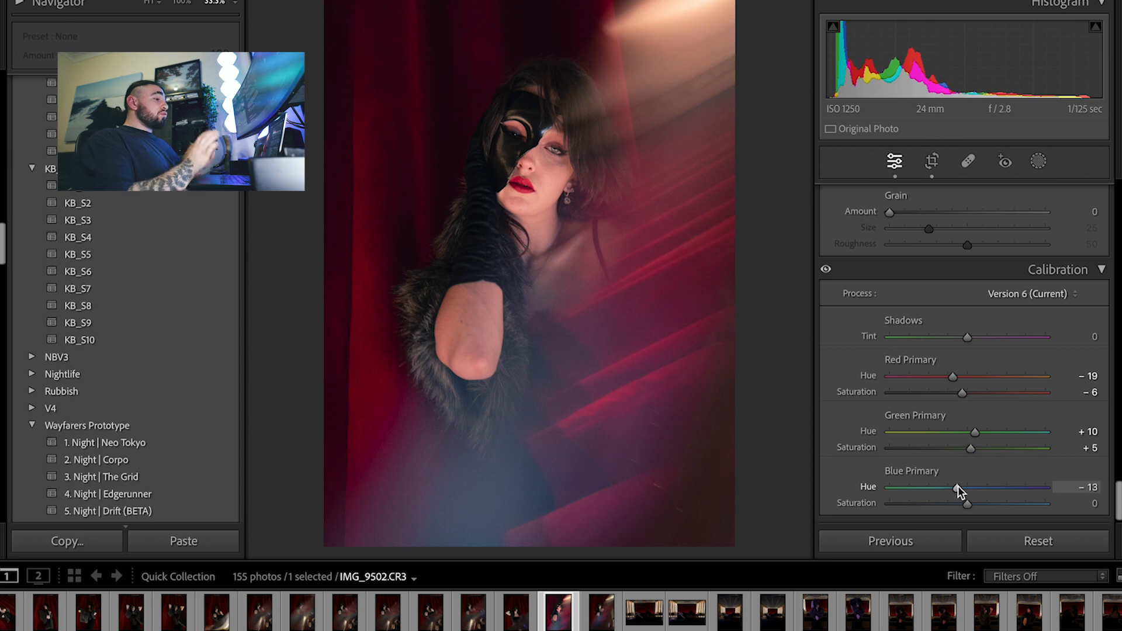
{"action": "left_click_drag", "start_coordinate": [966, 504], "coordinate": [953, 505]}
{"action": "key", "text": "ctrl+minus"}
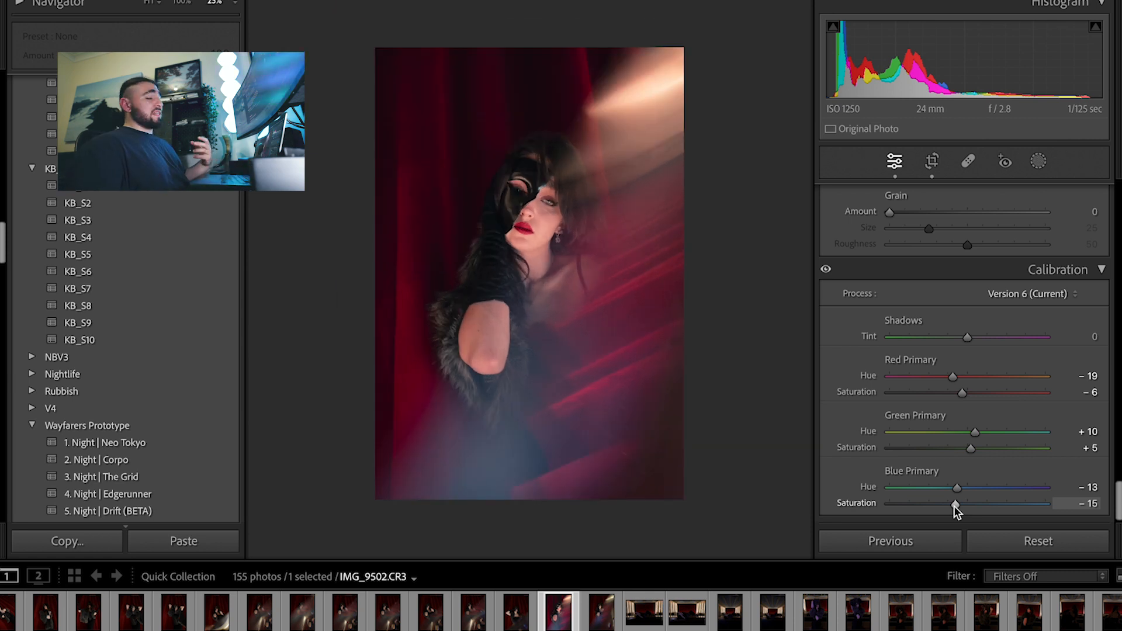
Compare the portrait with its unedited version, examine the lips and skin up close, and set the HSL red hue to -1.
{"action": "key", "text": "ctrl+equal"}
{"action": "key", "text": "ctrl+equal"}
{"action": "key", "text": "ctrl+equal"}
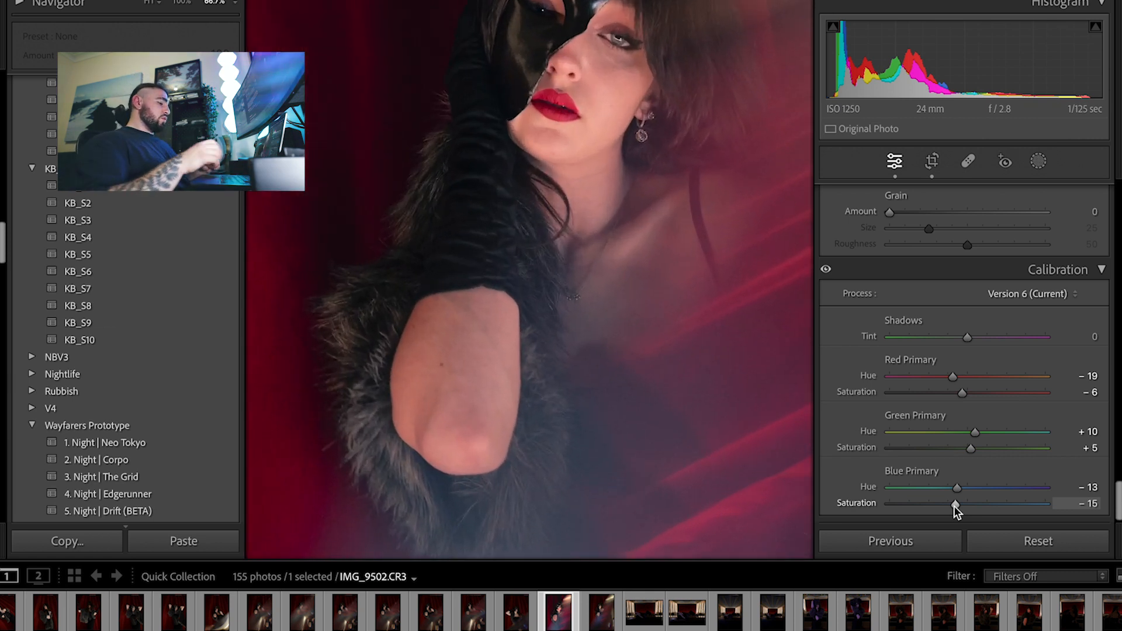
{"action": "key", "text": "backslash"}
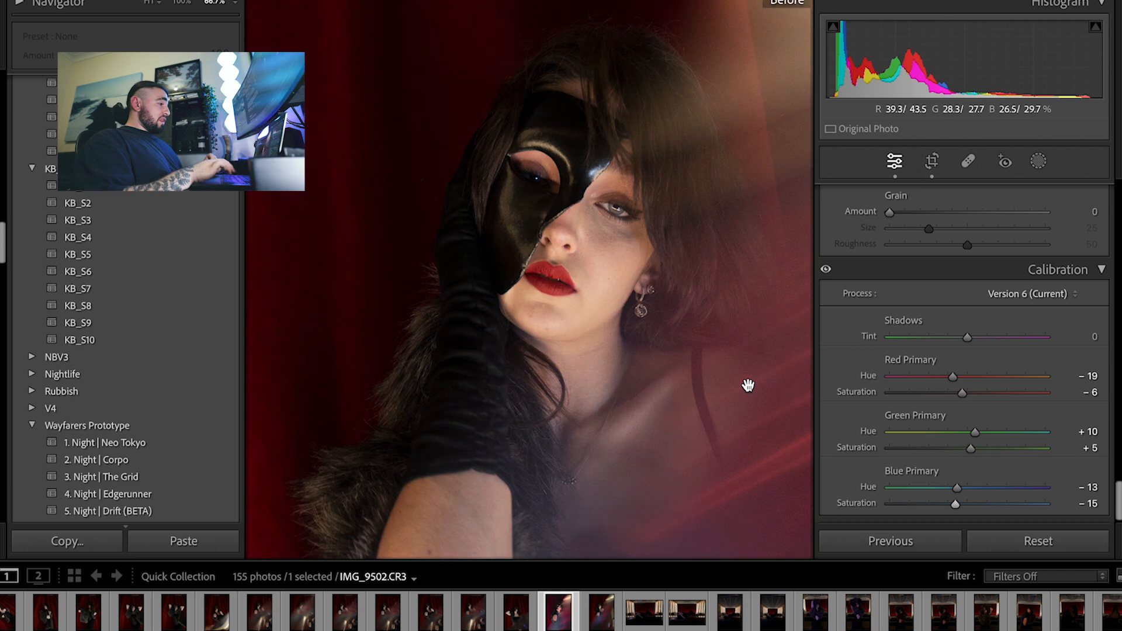
{"action": "left_click", "coordinate": [748, 385]}
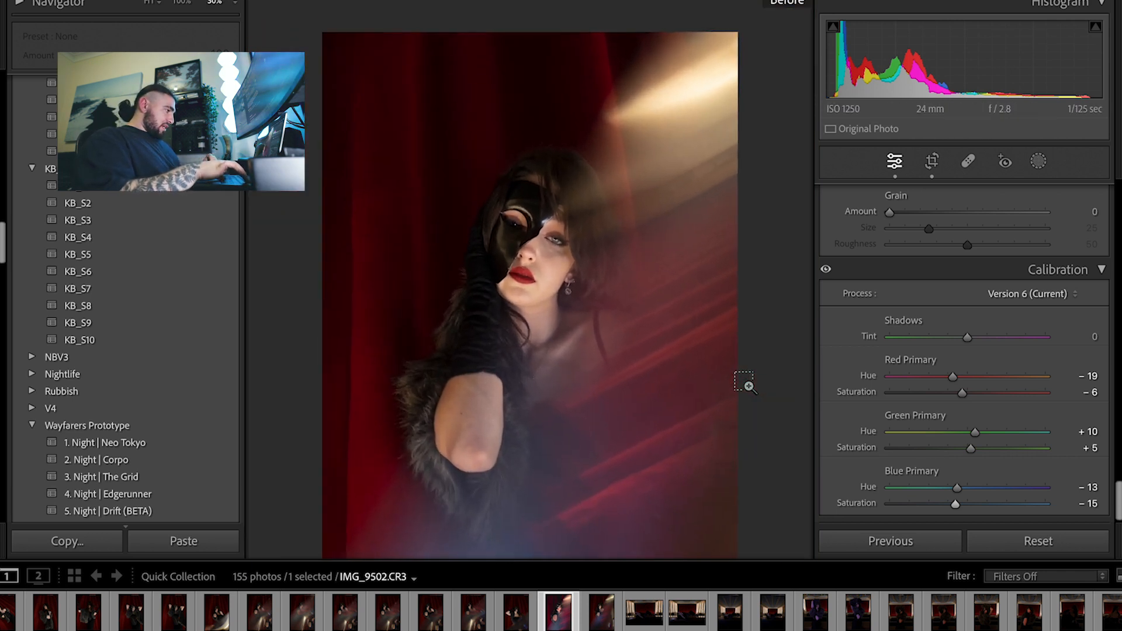
{"action": "left_click", "coordinate": [747, 385]}
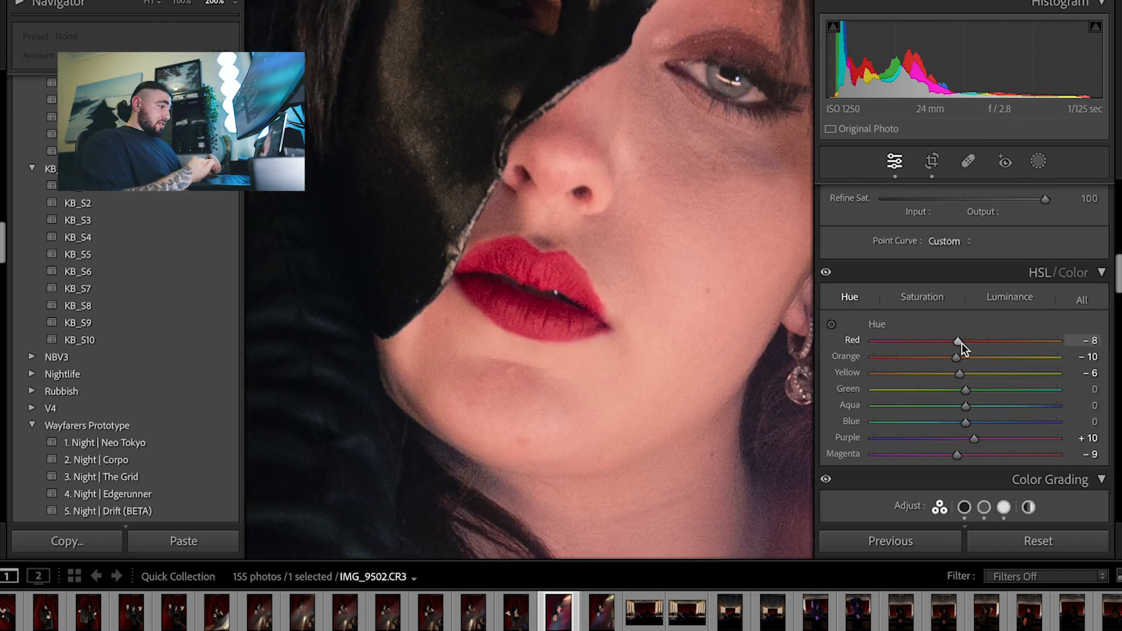
{"action": "left_click_drag", "start_coordinate": [959, 341], "coordinate": [966, 346]}
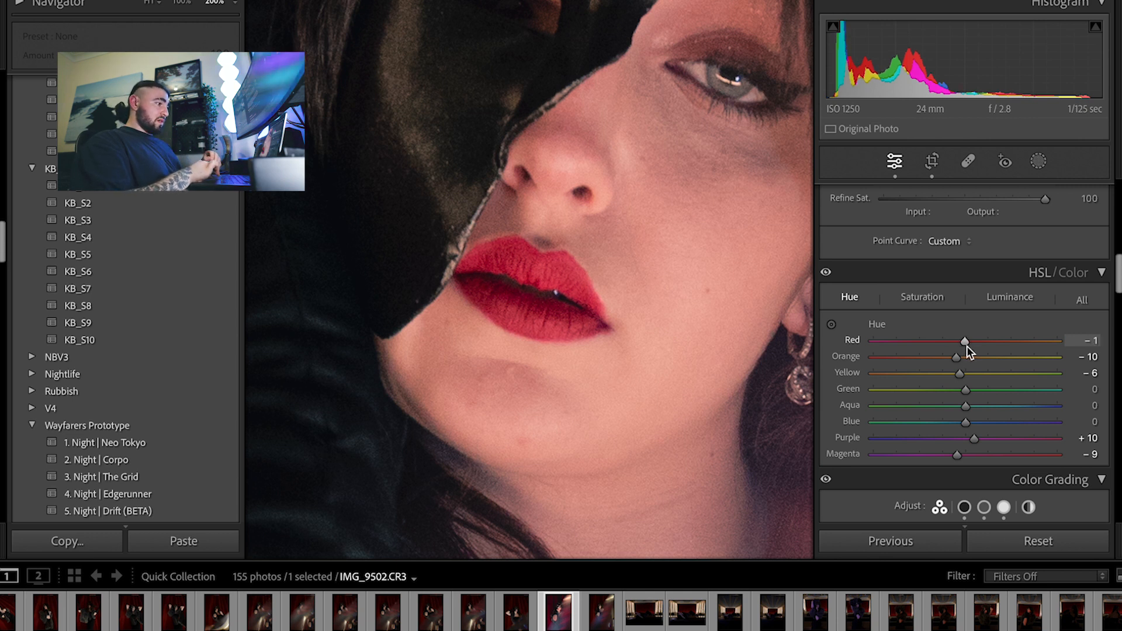
{"action": "key", "text": "z"}
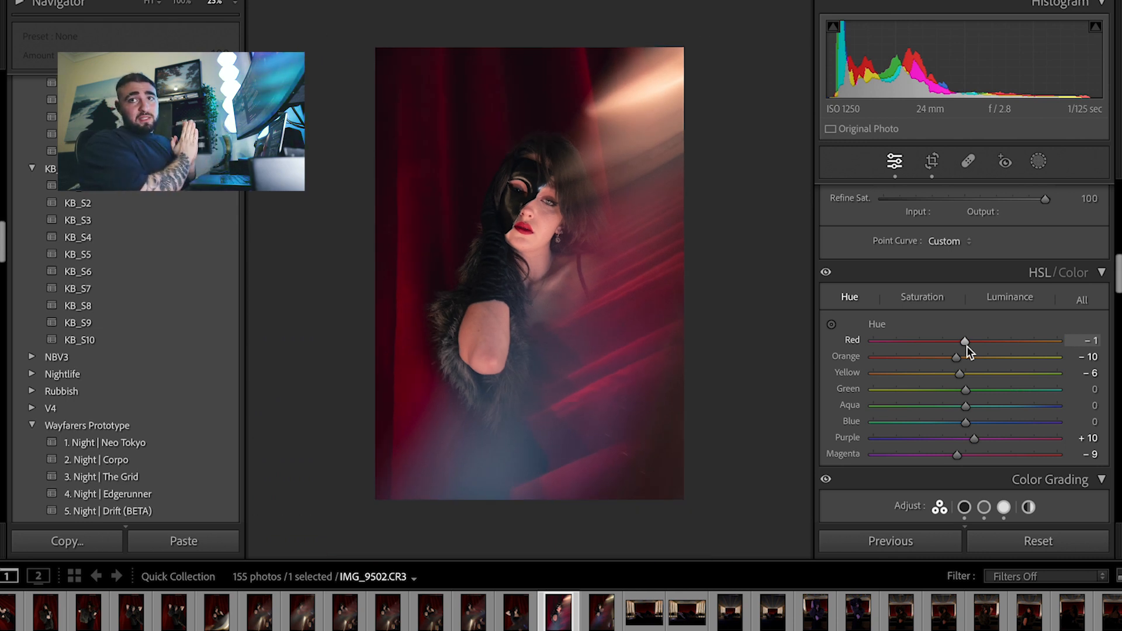
Add a linear gradient mask running diagonally inward from the photo's lower-right edge.
{"action": "left_click", "coordinate": [1040, 167]}
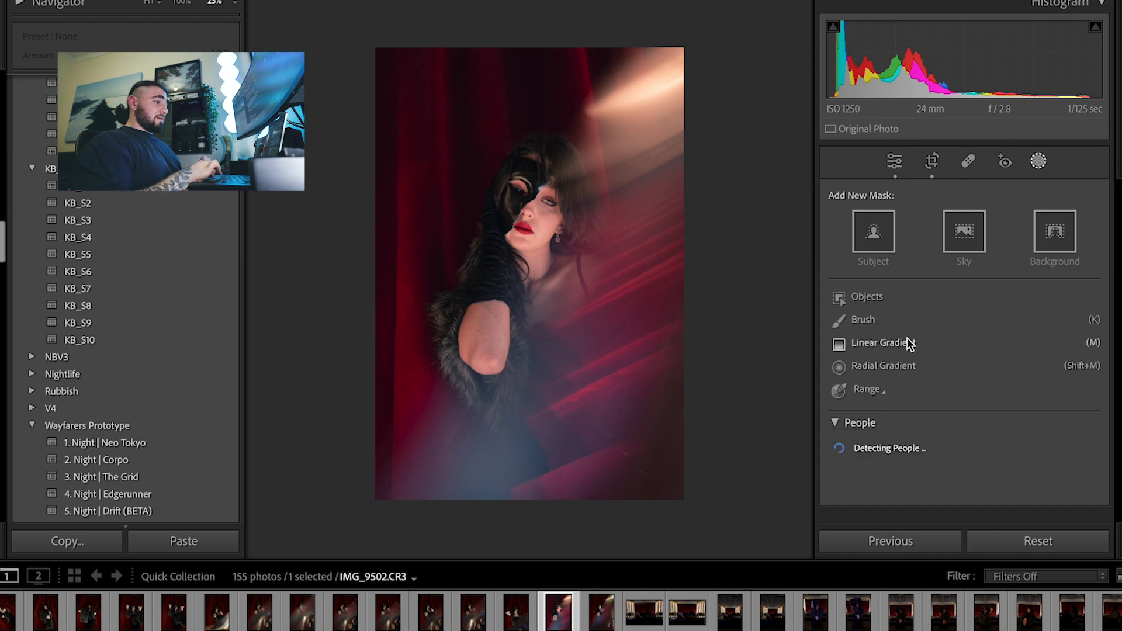
{"action": "left_click", "coordinate": [873, 346]}
{"action": "left_click_drag", "start_coordinate": [731, 441], "coordinate": [631, 228]}
Set the lower-right gradient mask's clarity to 21 and dehaze to -5.
{"action": "left_click_drag", "start_coordinate": [976, 332], "coordinate": [982, 372]}
{"action": "scroll", "coordinate": [982, 373], "scroll_direction": "down", "scroll_amount": 10}
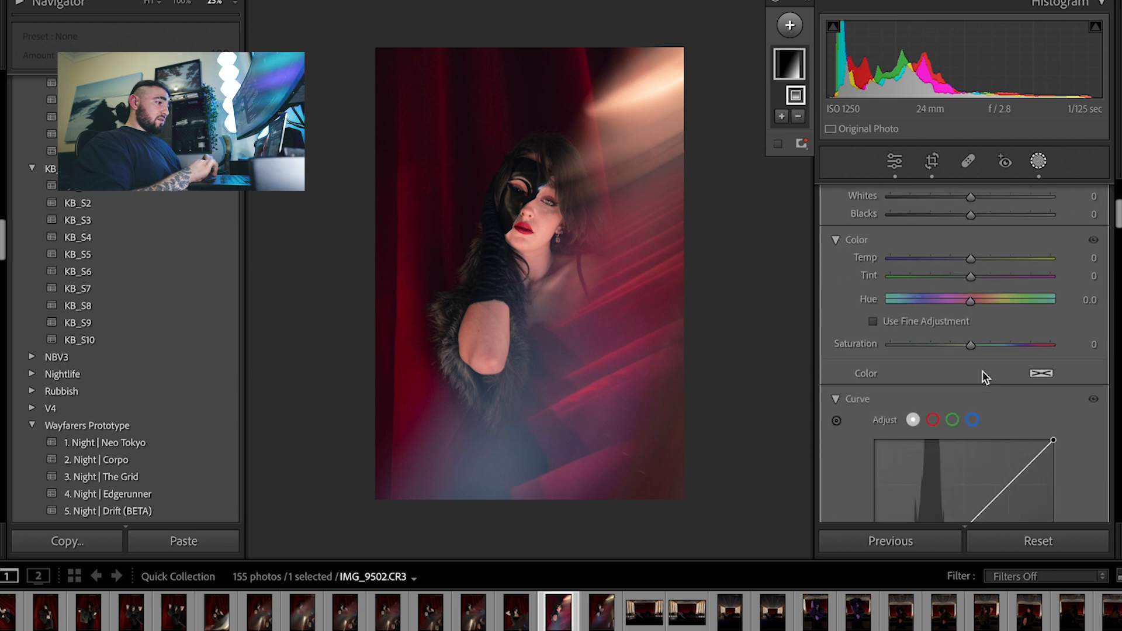
{"action": "scroll", "coordinate": [982, 372], "scroll_direction": "down", "scroll_amount": 5}
{"action": "left_click_drag", "start_coordinate": [970, 369], "coordinate": [986, 387]}
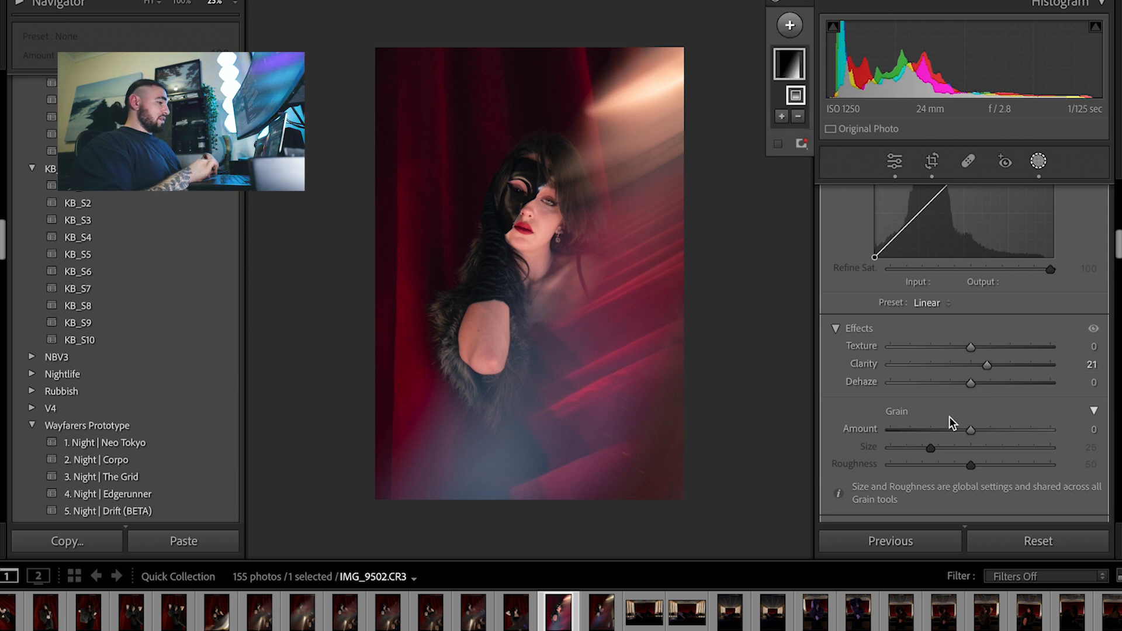
{"action": "mouse_move", "coordinate": [967, 386]}
{"action": "left_mouse_down"}
{"action": "mouse_move", "coordinate": [947, 384]}
{"action": "mouse_move", "coordinate": [964, 393]}
{"action": "left_mouse_up"}
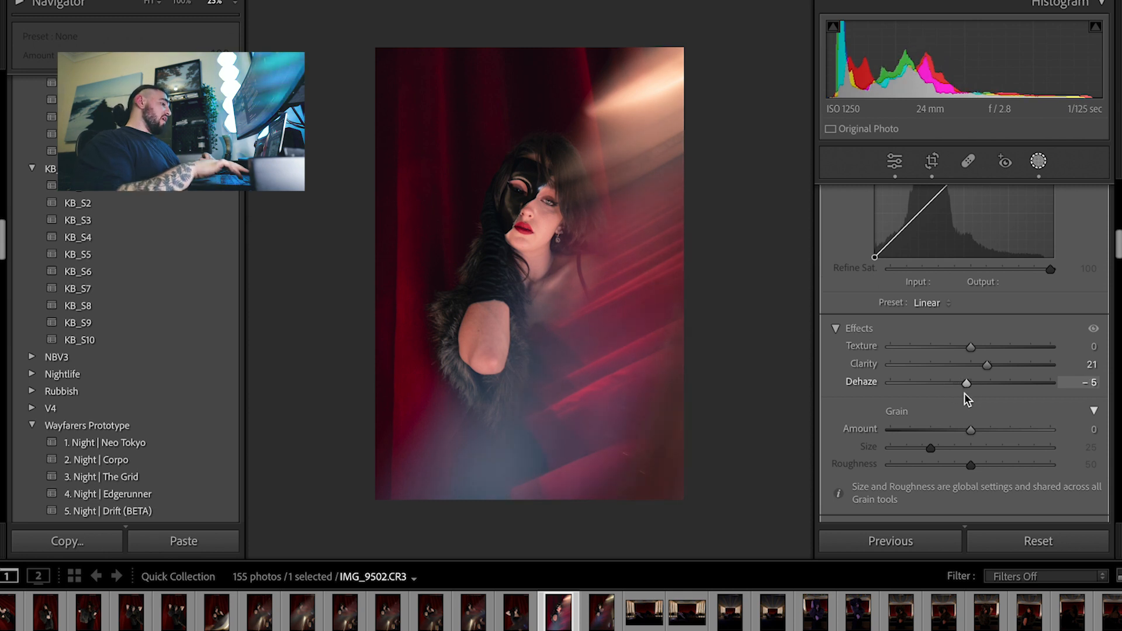
Add an inverted radial gradient mask around the woman with feather 100, set its exposure to -0.22, and compare with the unedited photo.
{"action": "left_click", "coordinate": [789, 24]}
{"action": "left_click", "coordinate": [777, 226]}
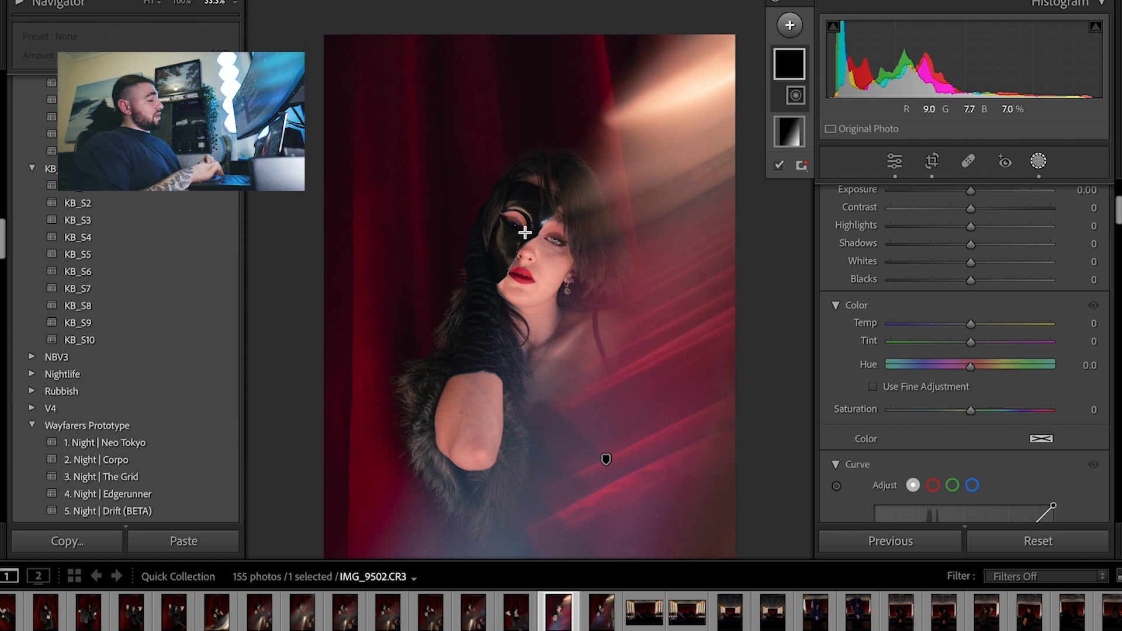
{"action": "left_click_drag", "start_coordinate": [517, 237], "coordinate": [737, 541]}
{"action": "left_click", "coordinate": [1062, 191]}
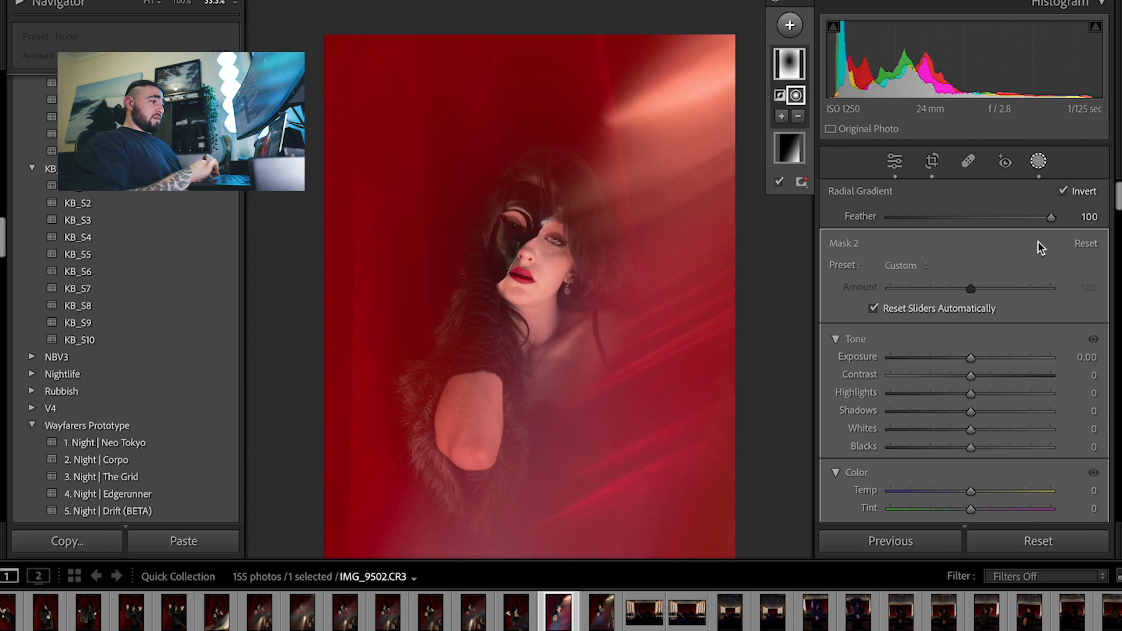
{"action": "left_click_drag", "start_coordinate": [970, 358], "coordinate": [965, 360]}
{"action": "key", "text": "backslash"}
{"action": "key", "text": "backslash"}
Add a diagonal linear gradient mask from the photo's upper-left corner and subtract the subject from it.
{"action": "left_click", "coordinate": [788, 25]}
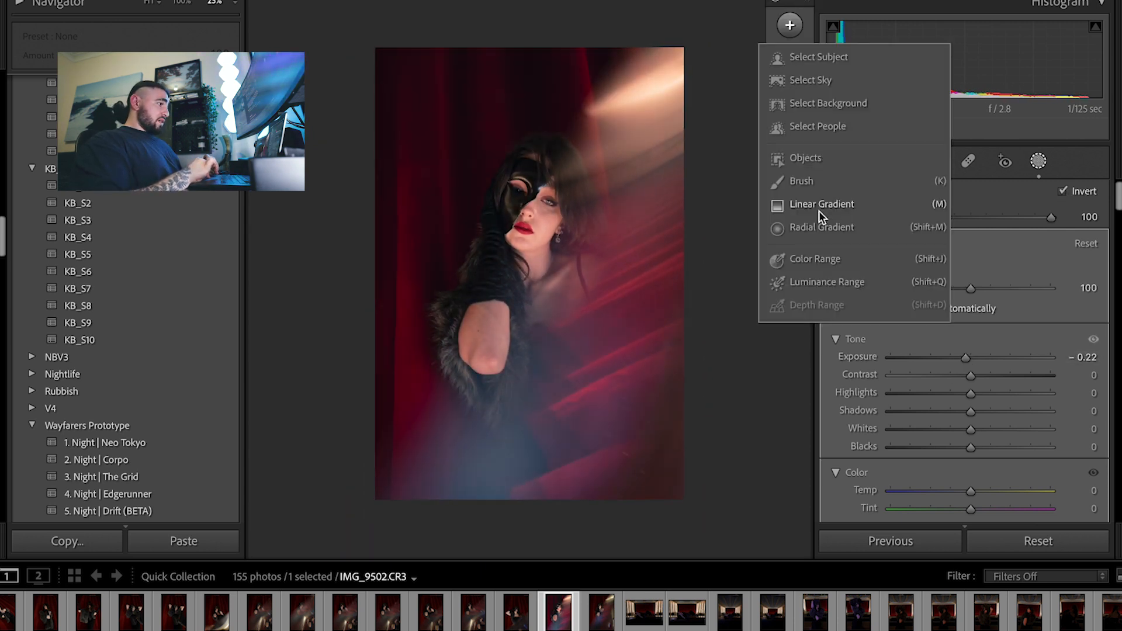
{"action": "left_click", "coordinate": [818, 210]}
{"action": "left_click_drag", "start_coordinate": [468, 40], "coordinate": [660, 245]}
{"action": "left_click", "coordinate": [798, 115]}
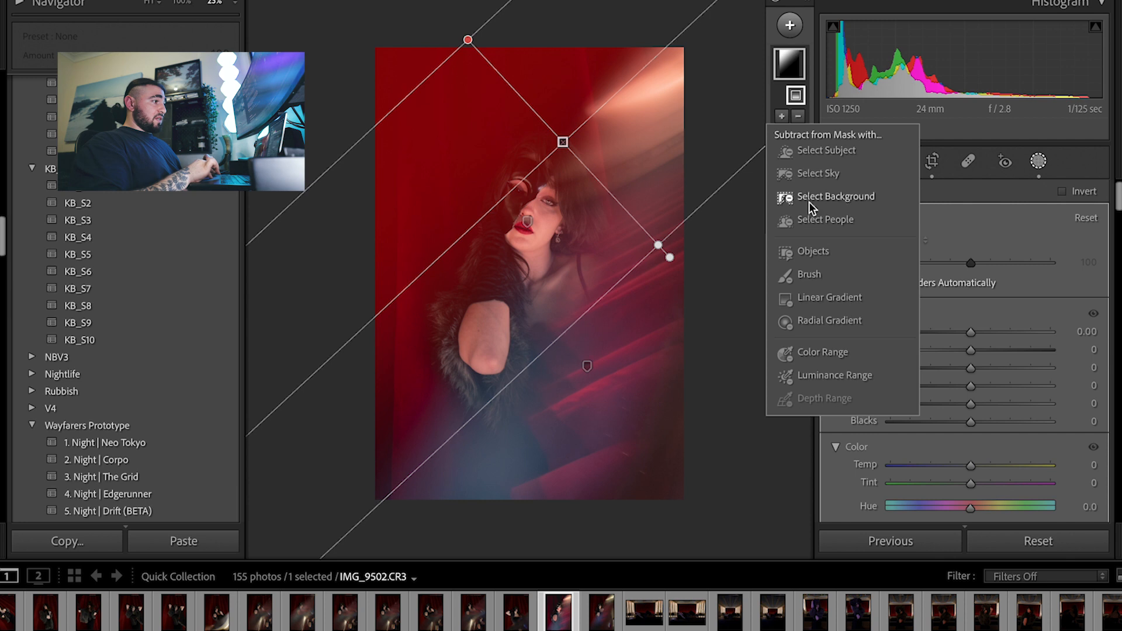
{"action": "left_click", "coordinate": [809, 153]}
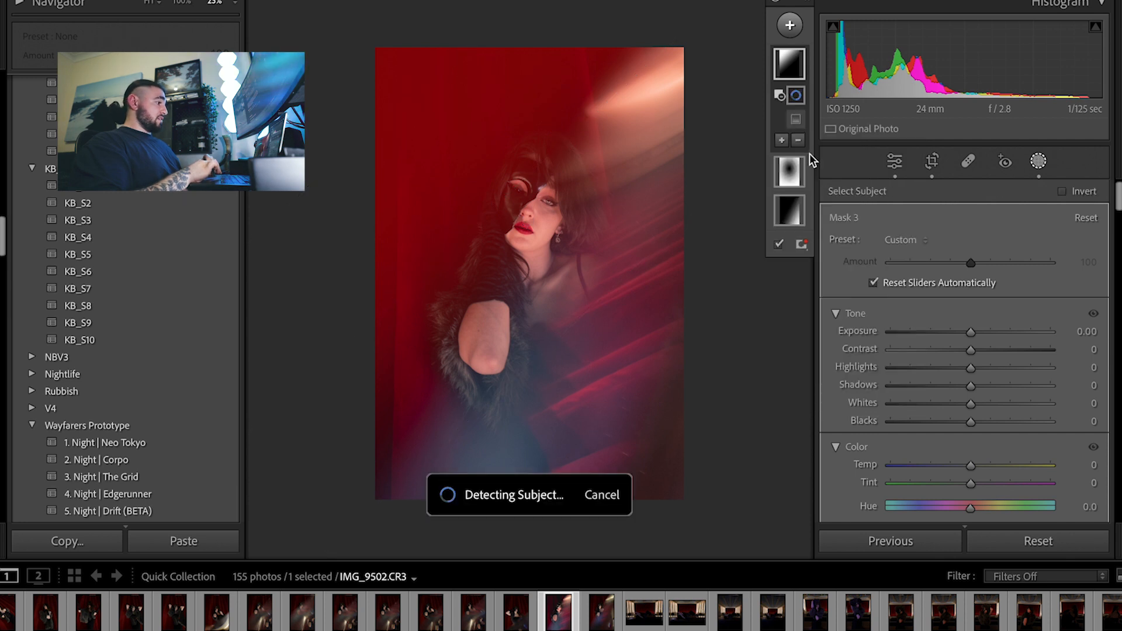
Set the upper-left gradient mask's exposure to -0.20, highlights to 2 and shadows to -9, and finish editing the mask.
{"action": "left_click_drag", "start_coordinate": [966, 334], "coordinate": [967, 334]}
{"action": "left_click_drag", "start_coordinate": [966, 384], "coordinate": [959, 384]}
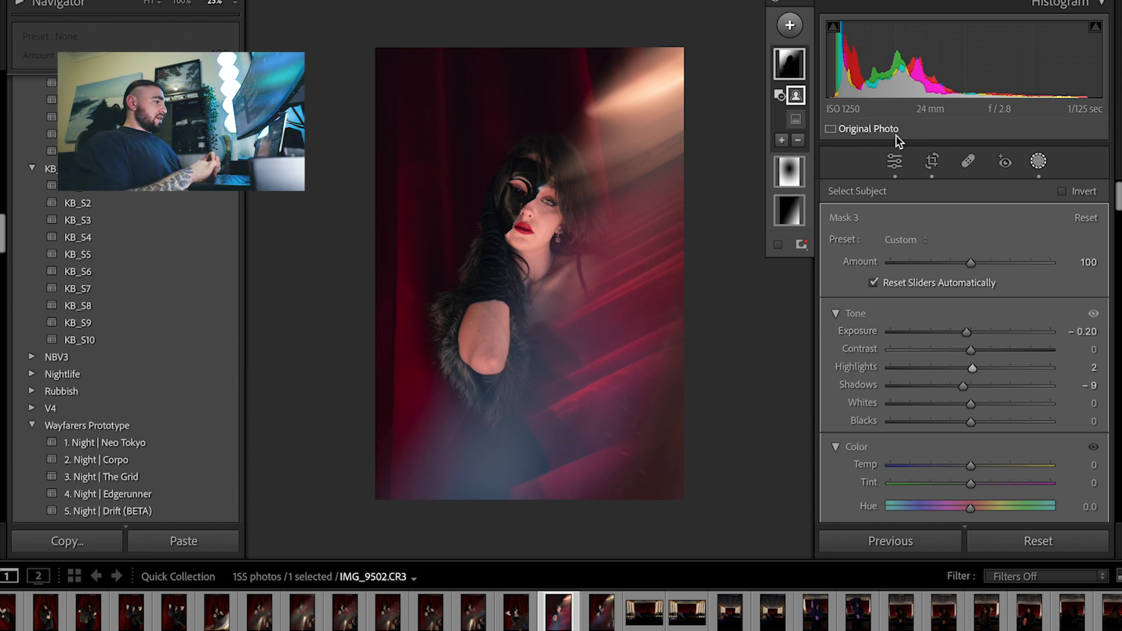
{"action": "left_click", "coordinate": [895, 160]}
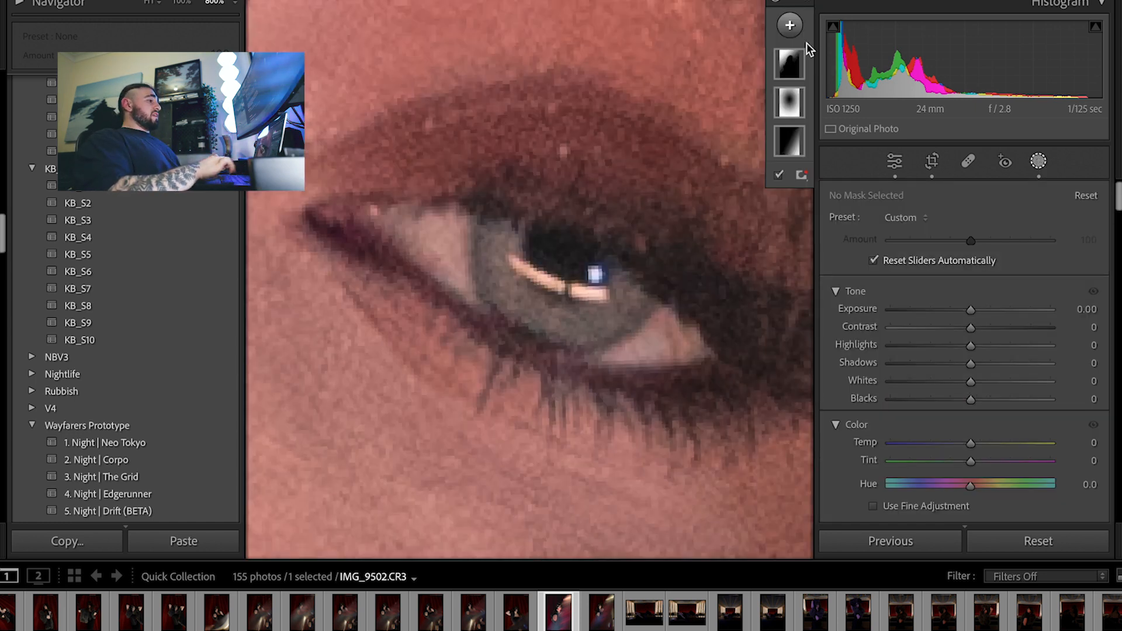
Brush a new mask over the iris of the uncovered eye with size 8, feather 86 and flow 100.
{"action": "left_click", "coordinate": [789, 25]}
{"action": "left_click", "coordinate": [806, 183]}
{"action": "mouse_move", "coordinate": [634, 295]}
{"action": "left_mouse_down"}
{"action": "mouse_move", "coordinate": [578, 321]}
{"action": "mouse_move", "coordinate": [520, 307]}
{"action": "left_mouse_up"}
{"action": "mouse_move", "coordinate": [499, 262]}
{"action": "left_mouse_down"}
{"action": "mouse_move", "coordinate": [512, 299]}
{"action": "mouse_move", "coordinate": [549, 322]}
{"action": "left_mouse_up"}
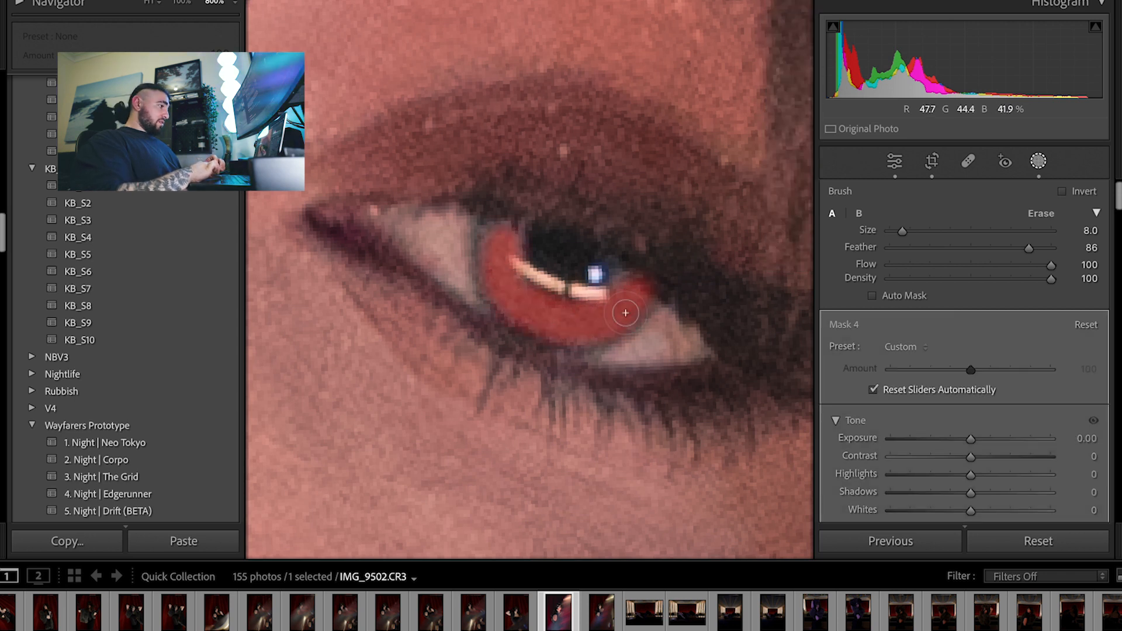
Set the iris mask's contrast to 30, highlights to 18, shadows to 16, texture to 30 and clarity to 31.
{"action": "mouse_move", "coordinate": [973, 436]}
{"action": "left_mouse_down"}
{"action": "mouse_move", "coordinate": [997, 419]}
{"action": "mouse_move", "coordinate": [986, 417]}
{"action": "mouse_move", "coordinate": [999, 376]}
{"action": "mouse_move", "coordinate": [986, 380]}
{"action": "mouse_move", "coordinate": [1009, 381]}
{"action": "mouse_move", "coordinate": [971, 362]}
{"action": "mouse_move", "coordinate": [994, 363]}
{"action": "left_mouse_up"}
{"action": "scroll", "coordinate": [975, 427], "scroll_direction": "down", "scroll_amount": 2}
{"action": "scroll", "coordinate": [995, 396], "scroll_direction": "down", "scroll_amount": 2}
{"action": "scroll", "coordinate": [984, 377], "scroll_direction": "down", "scroll_amount": 12}
{"action": "key", "text": "ctrl+minus"}
{"action": "key", "text": "ctrl+minus"}
{"action": "key", "text": "ctrl+minus"}
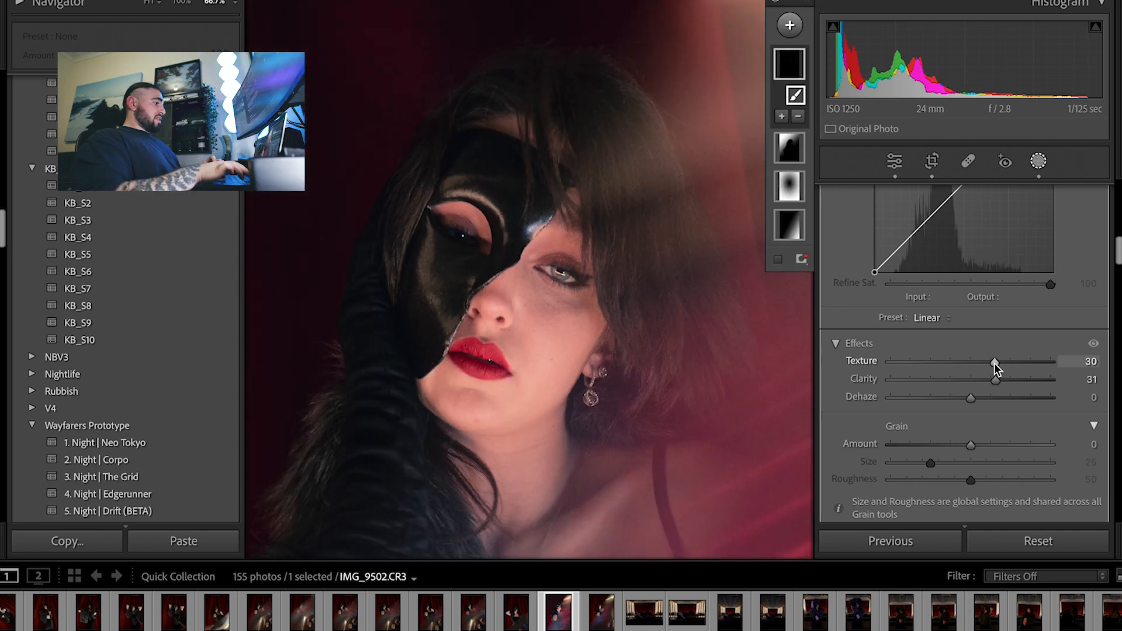
Check the eye up close and raise the iris mask's exposure to 0.24, judging the result against the whole portrait.
{"action": "key", "text": "ctrl+equal"}
{"action": "key", "text": "ctrl+equal"}
{"action": "key", "text": "ctrl+equal"}
{"action": "scroll", "coordinate": [983, 333], "scroll_direction": "up", "scroll_amount": 5}
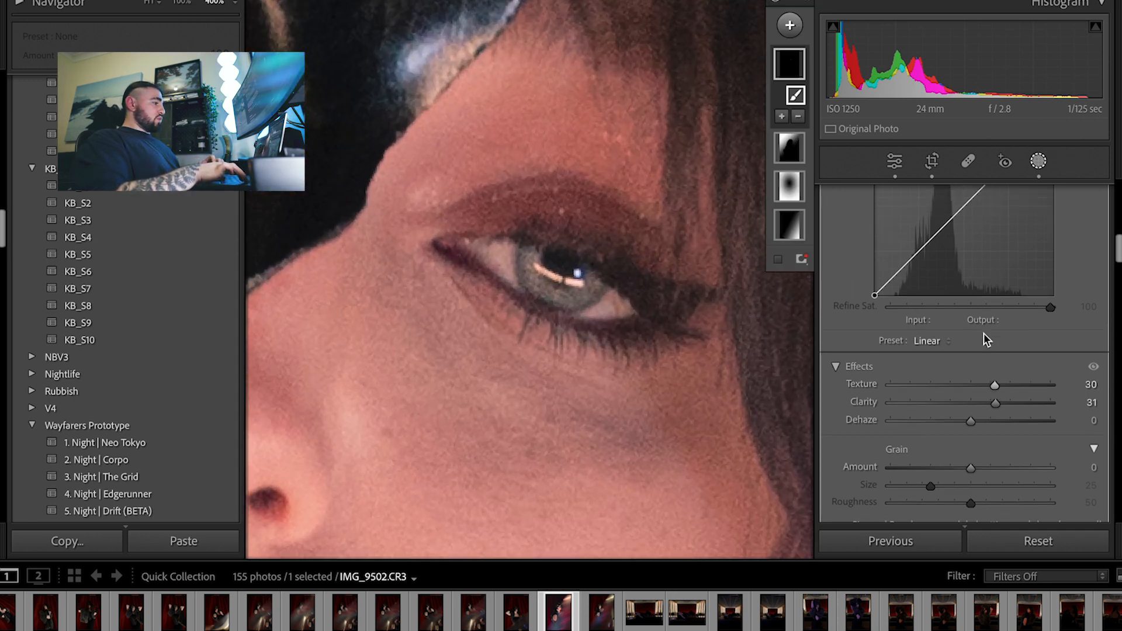
{"action": "scroll", "coordinate": [983, 331], "scroll_direction": "up", "scroll_amount": 3}
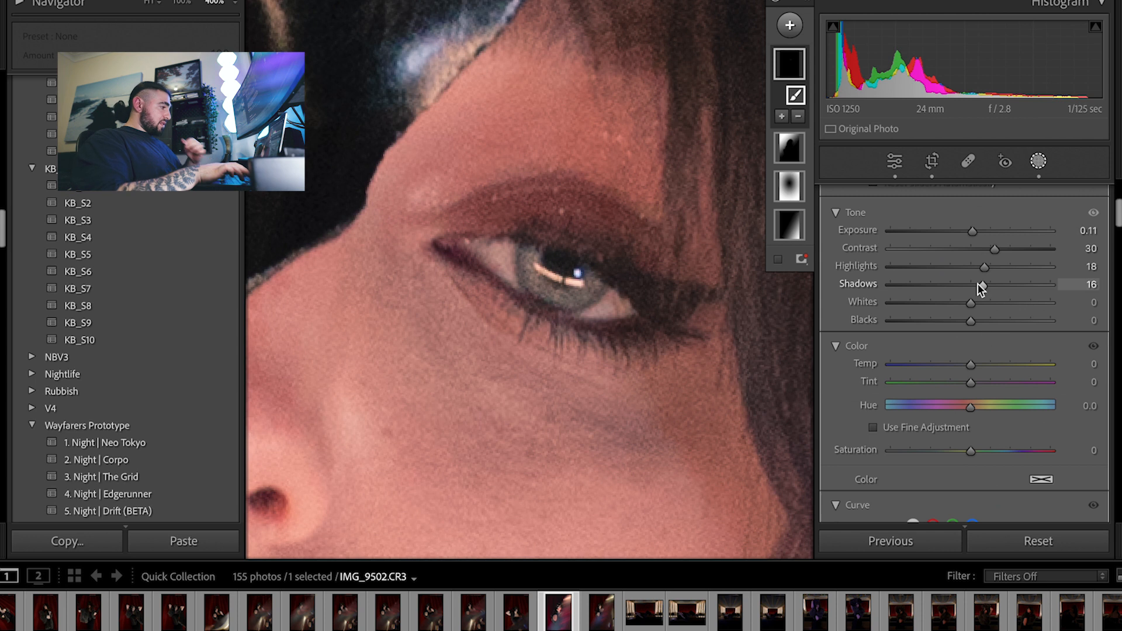
{"action": "left_click_drag", "start_coordinate": [973, 296], "coordinate": [976, 297]}
{"action": "key", "text": "ctrl+minus"}
{"action": "key", "text": "ctrl+minus"}
{"action": "key", "text": "ctrl+minus"}
{"action": "key", "text": "ctrl+minus"}
{"action": "key", "text": "ctrl+minus"}
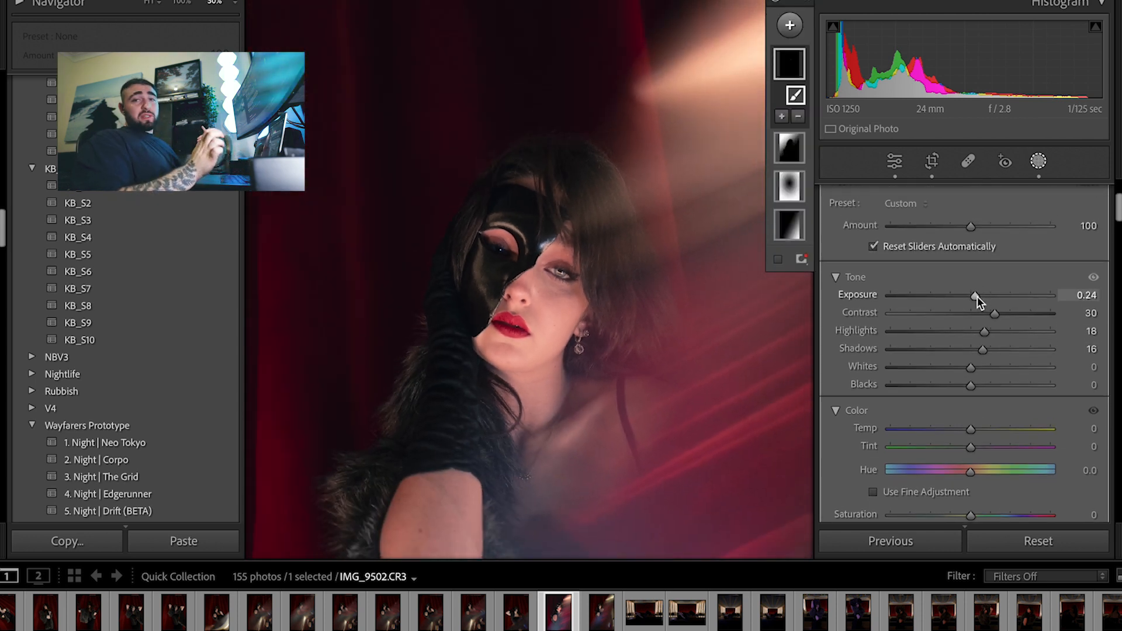
{"action": "key", "text": "ctrl+minus"}
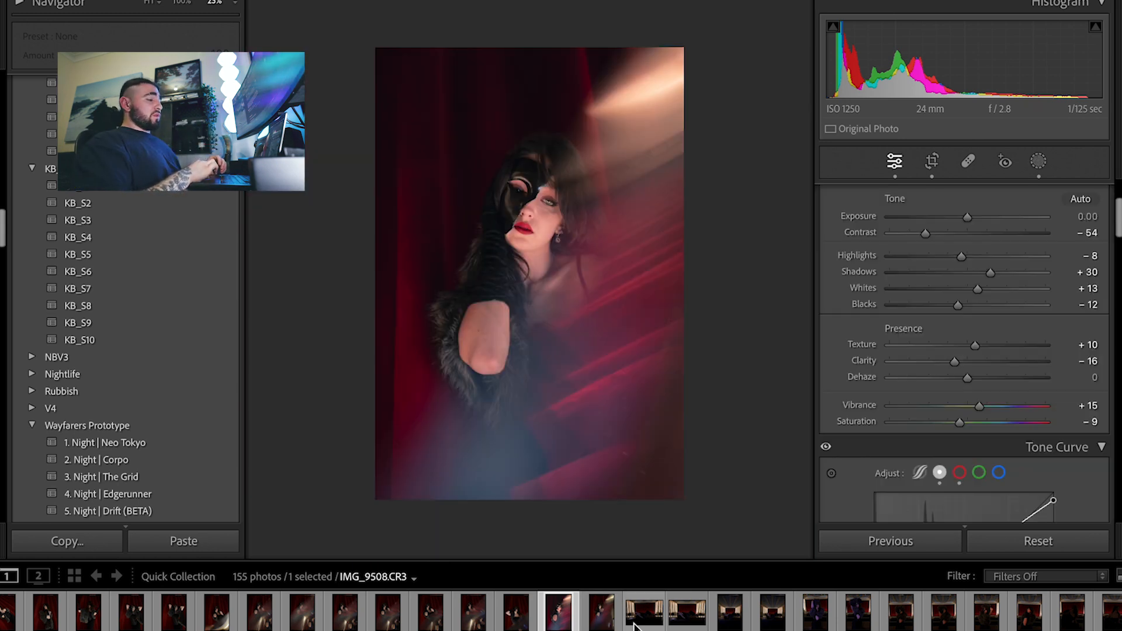
Synchronize the edit from IMG_9502.CR3 to IMG_9503.CR3, leaving out masking, healing, crop, transform and lens profile corrections.
{"action": "scroll", "coordinate": [709, 617], "scroll_direction": "right", "scroll_amount": 1}
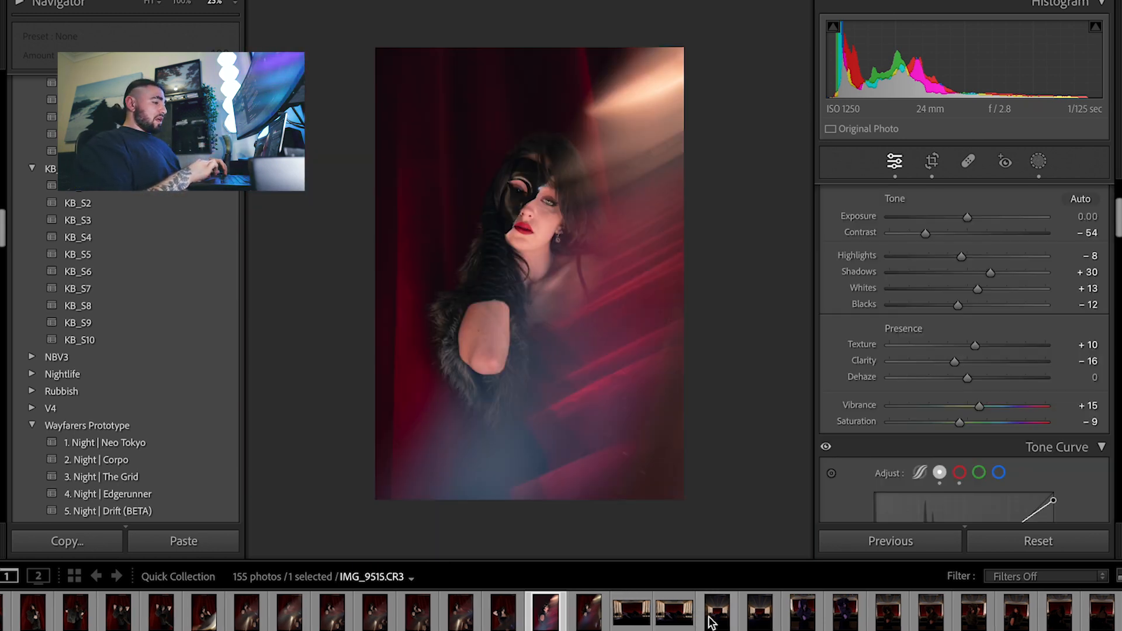
{"action": "left_click", "coordinate": [586, 616], "text": "ctrl"}
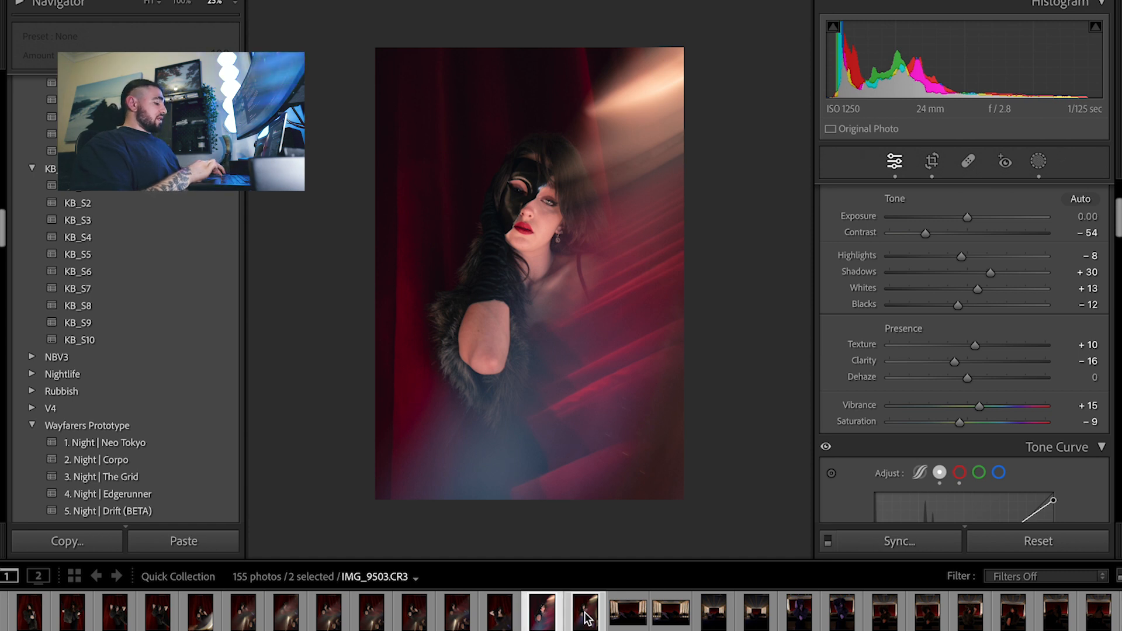
{"action": "key", "text": "super"}
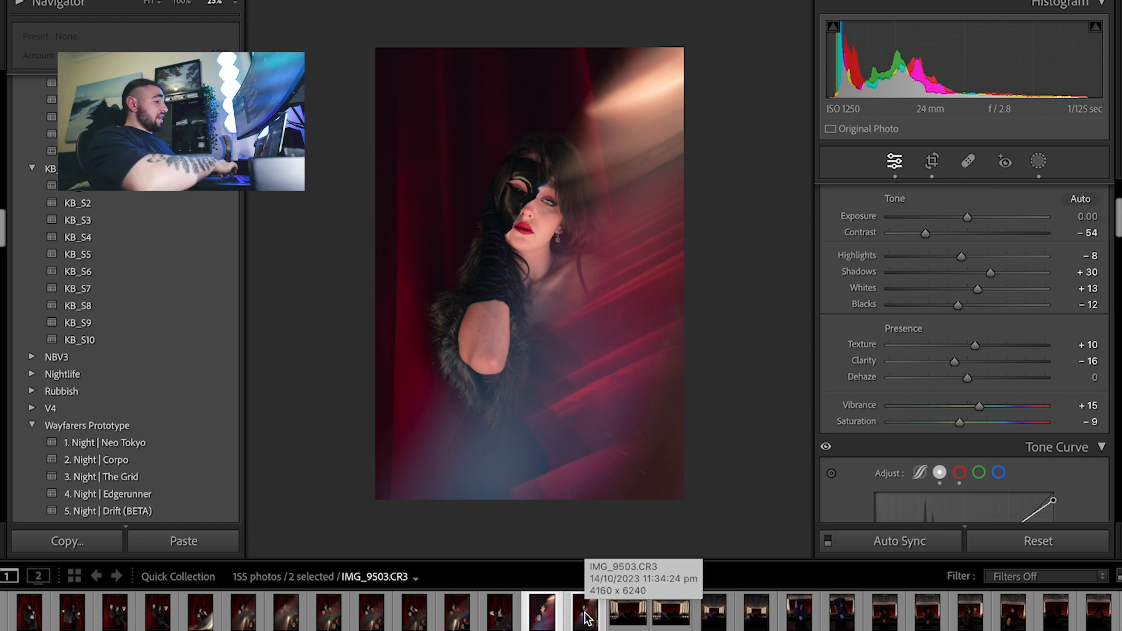
{"action": "key", "text": "super+shift+s"}
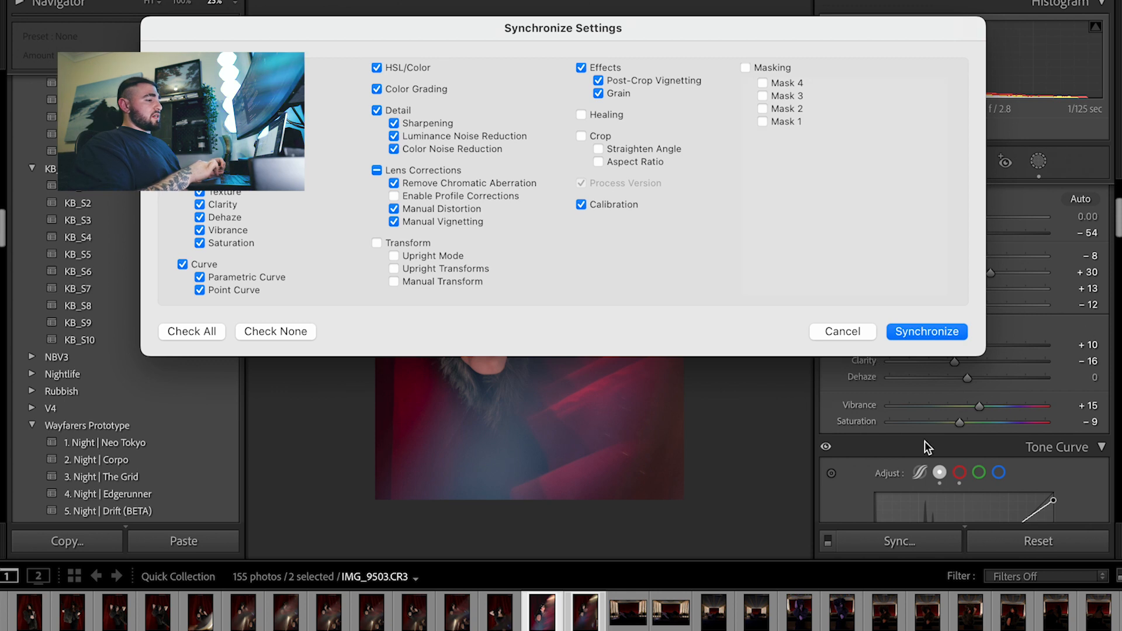
{"action": "left_click", "coordinate": [920, 331]}
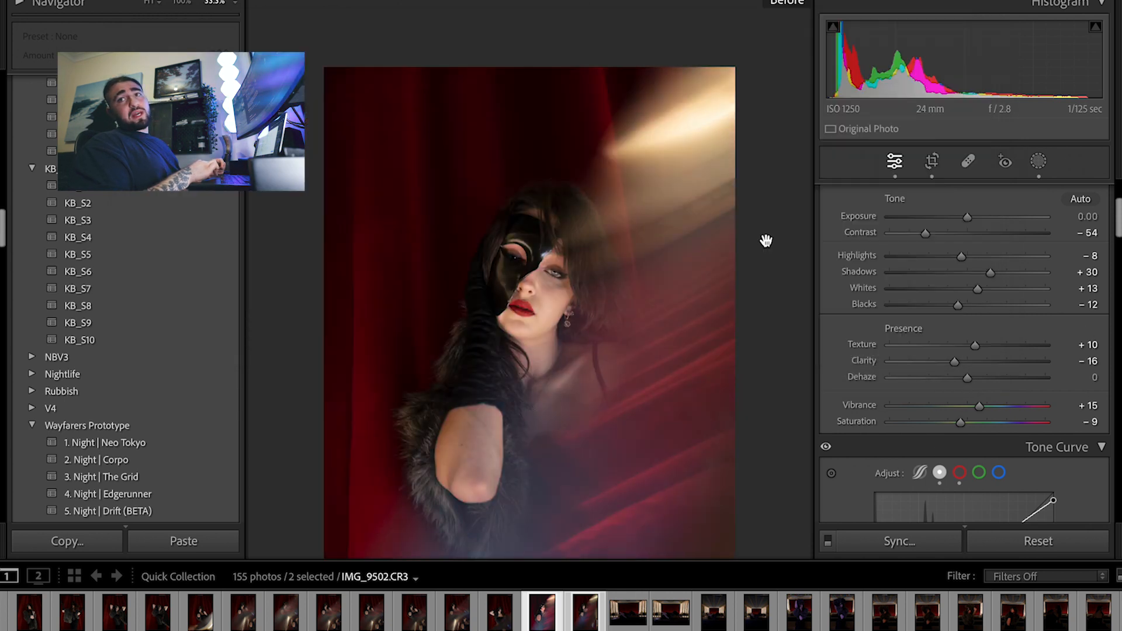
Compare the portrait with its unedited version and examine the face and overall look at several magnifications.
{"action": "left_click", "coordinate": [762, 236]}
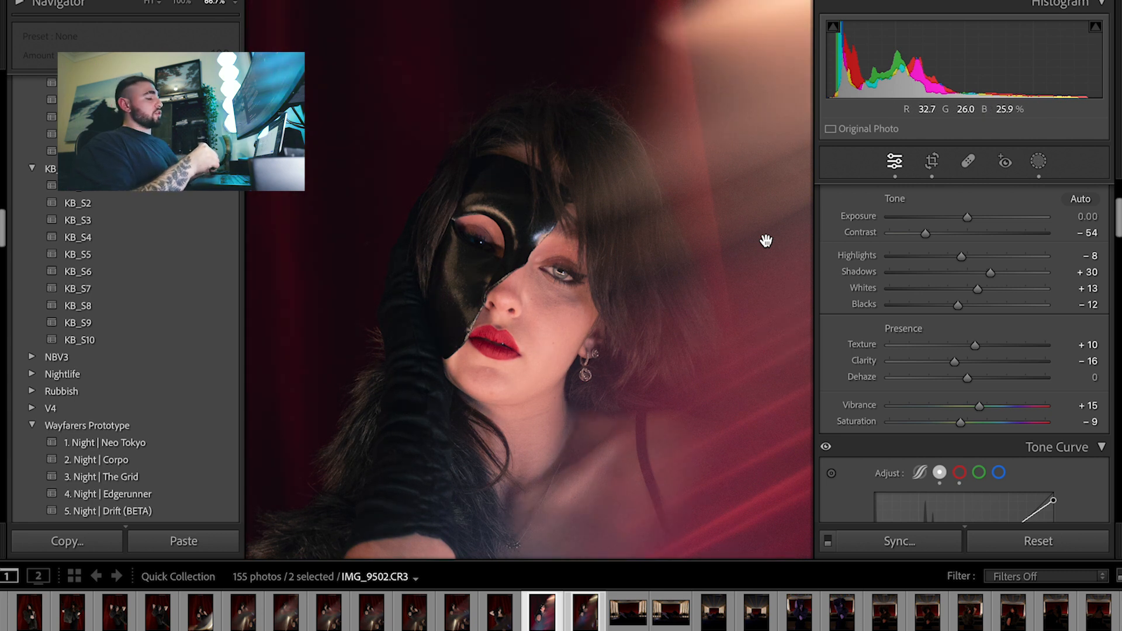
{"action": "left_click", "coordinate": [765, 241]}
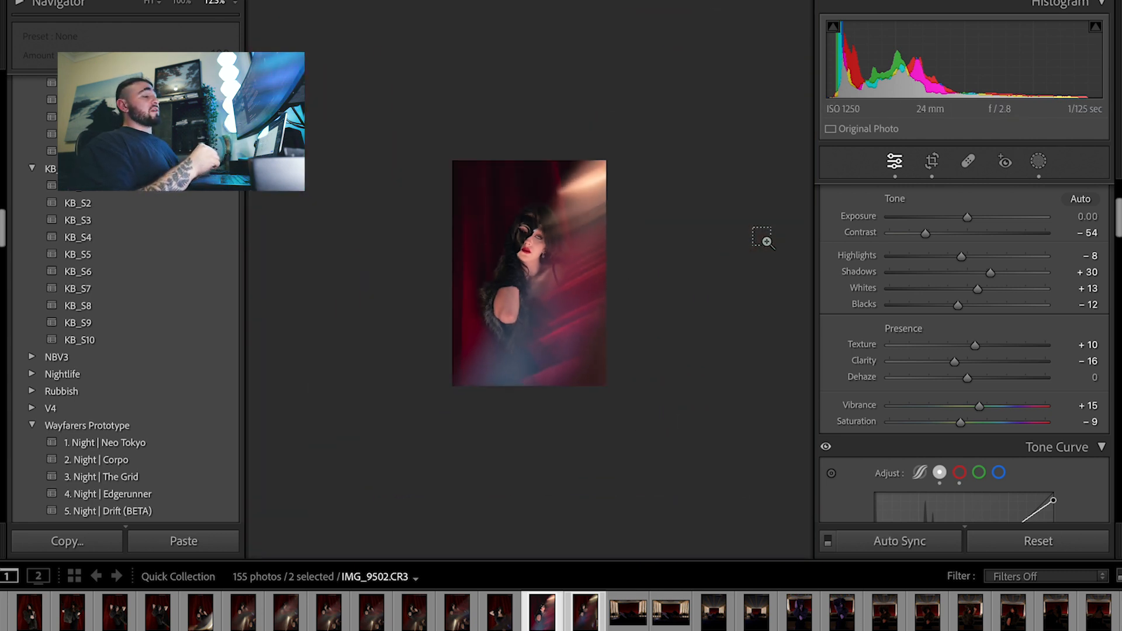
{"action": "left_click", "coordinate": [762, 239]}
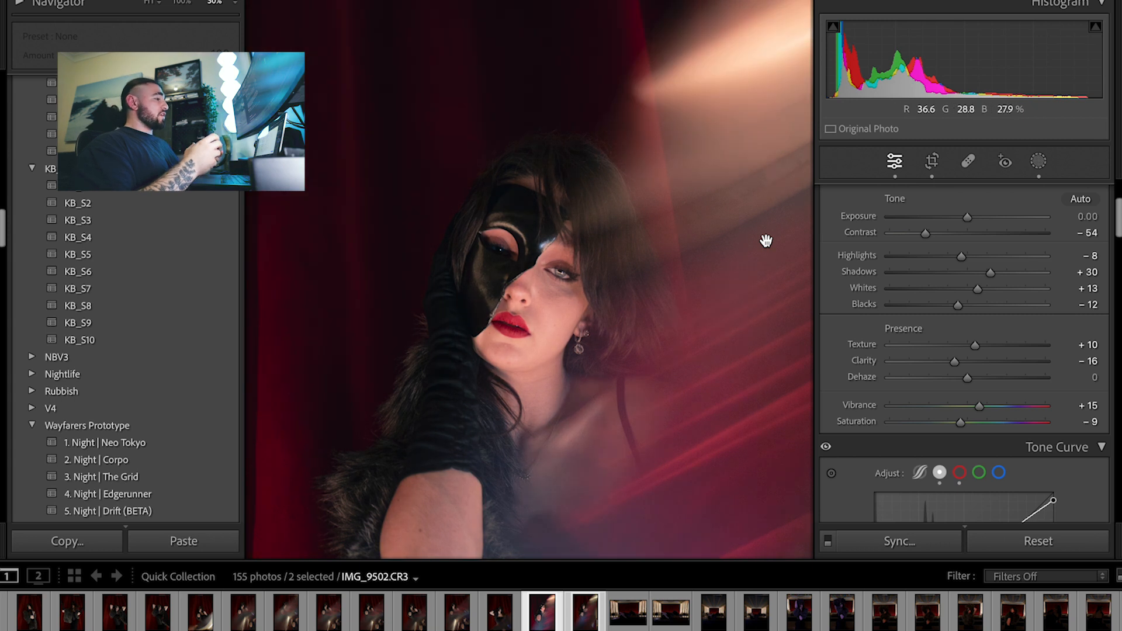